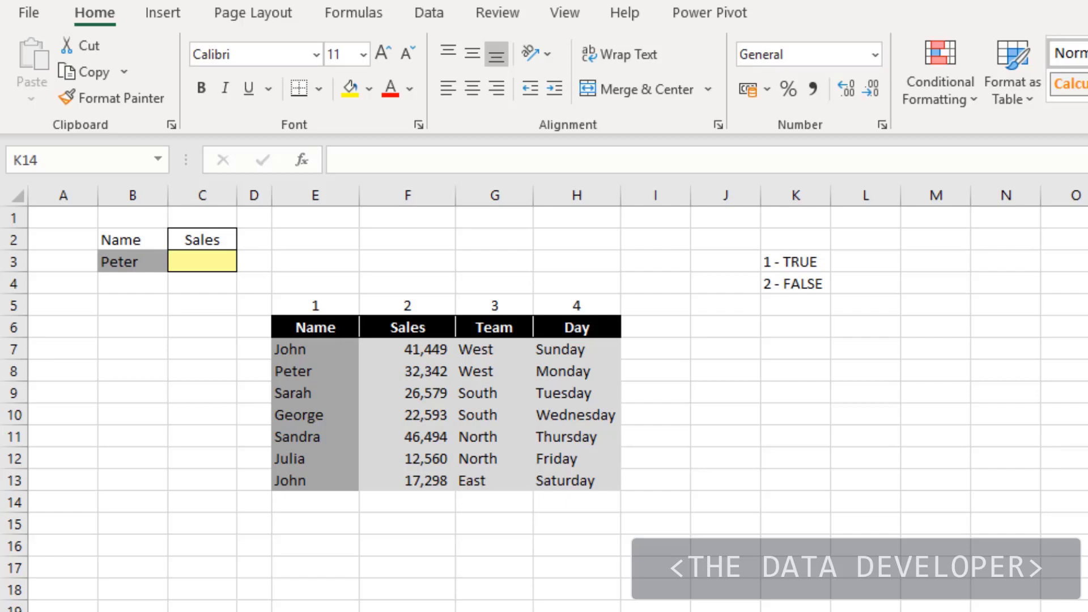
Review the lookup name in B3 and its matching name and sales cells in the table's row 8.
left_click(315, 611)
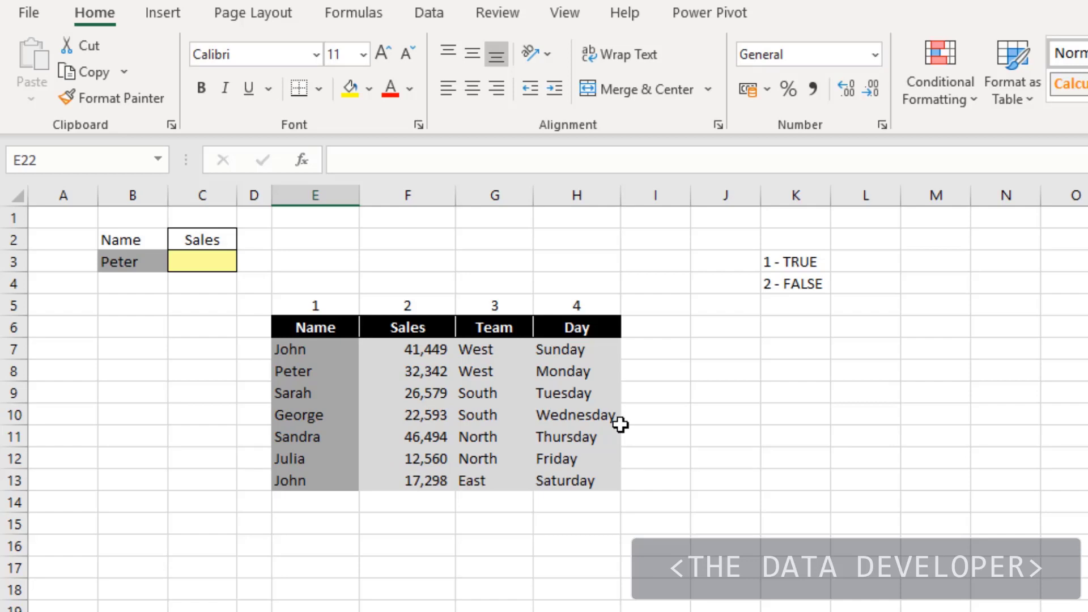
left_click(121, 267)
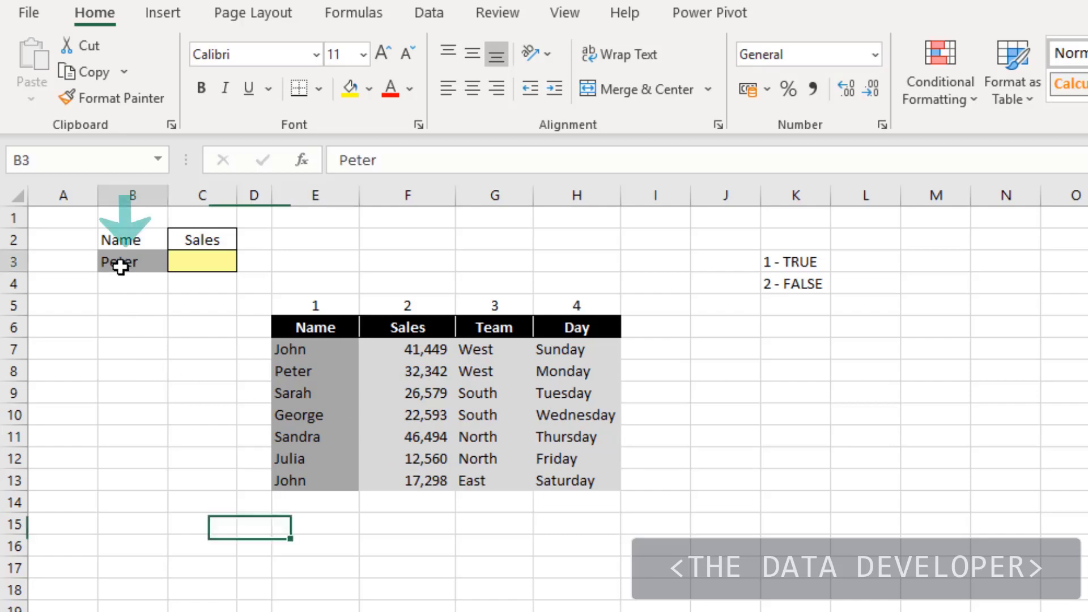
left_click(289, 376)
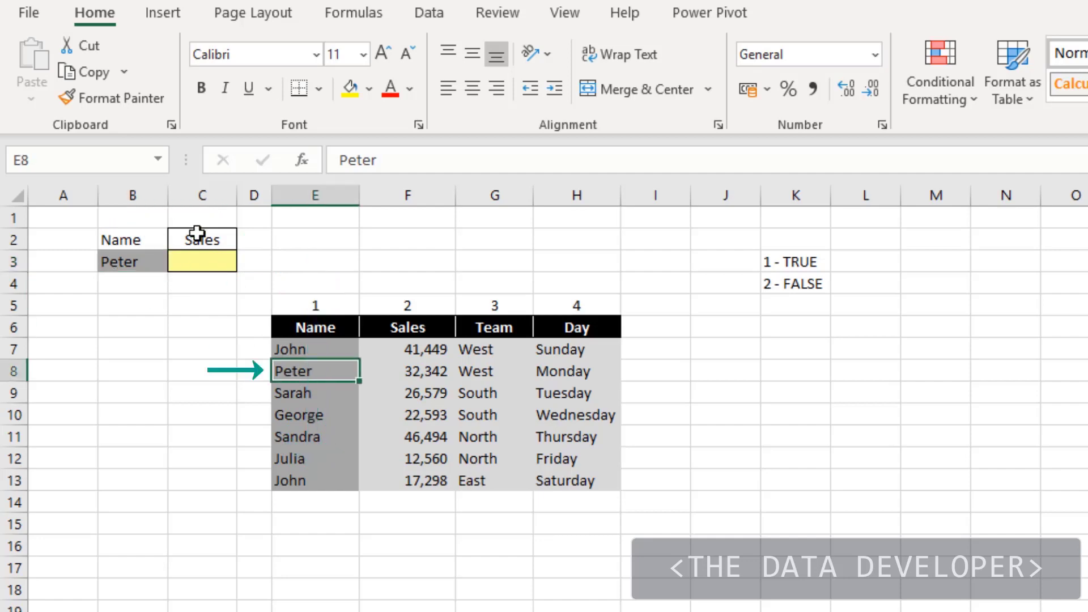
left_click(411, 372)
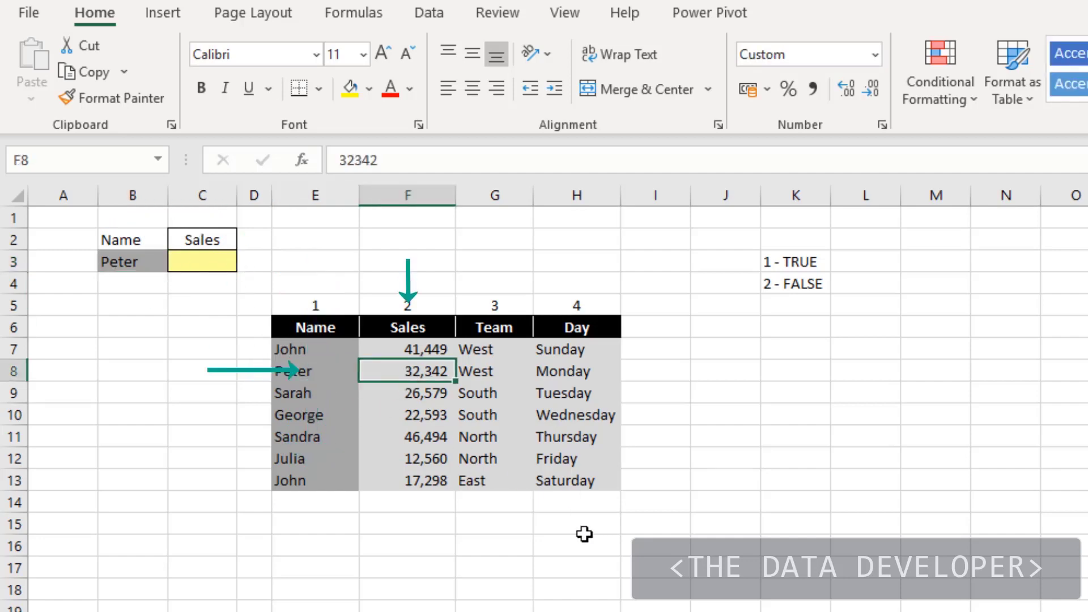
left_click(212, 363)
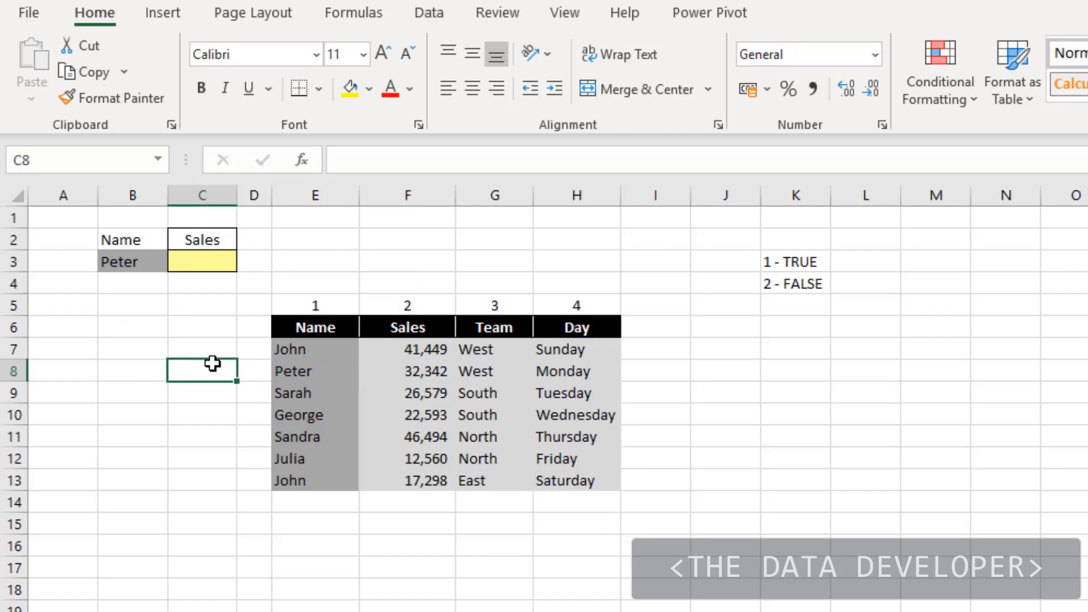
Insert the VLOOKUP function in C3 through the function wizard, with B3 as the lookup value.
left_click(205, 256)
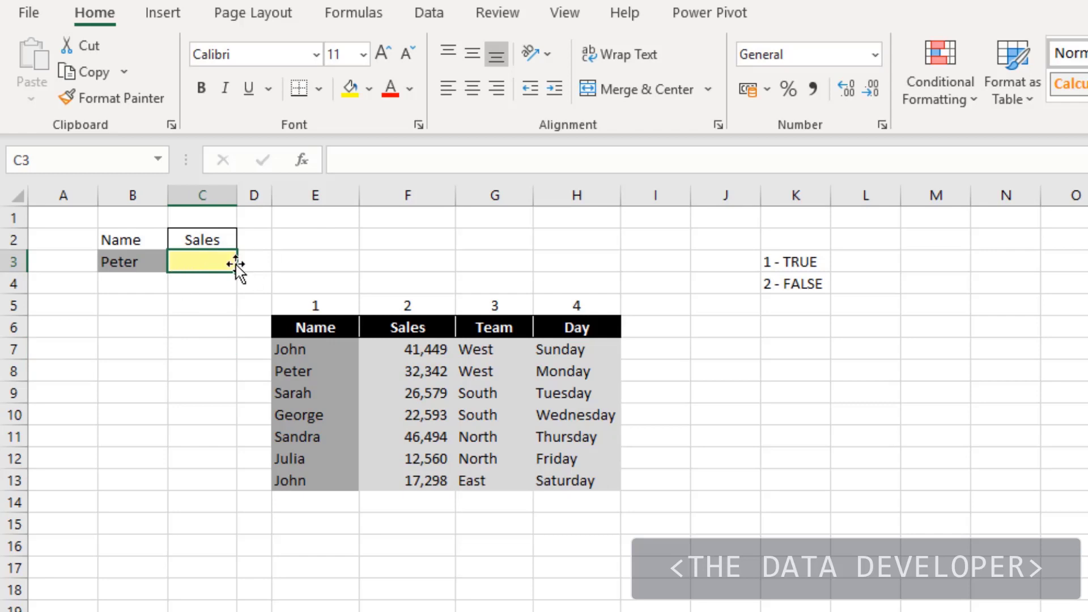
left_click(308, 161)
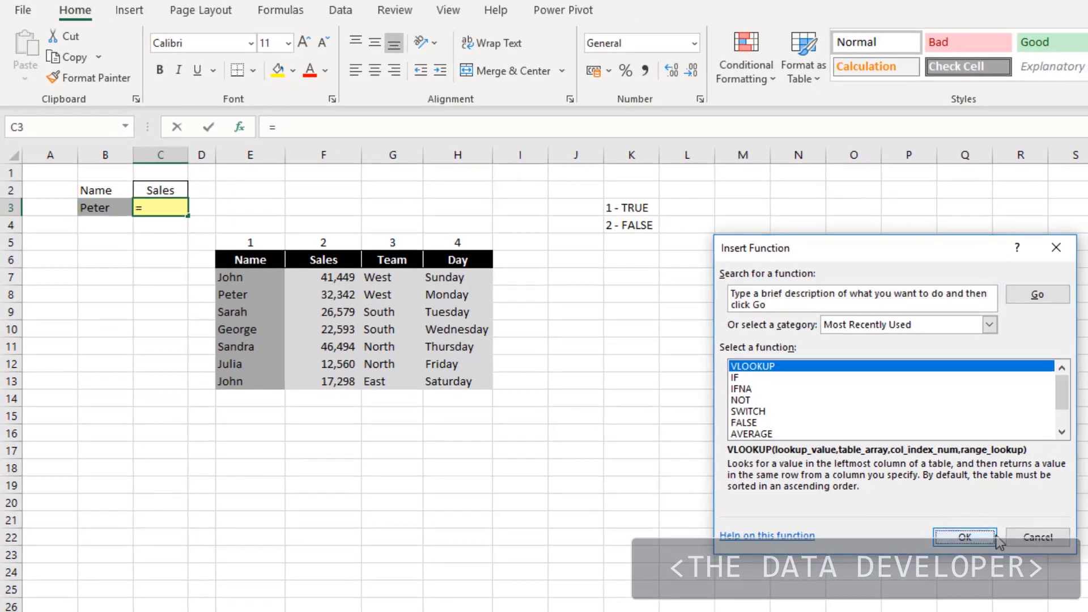
left_click(1066, 584)
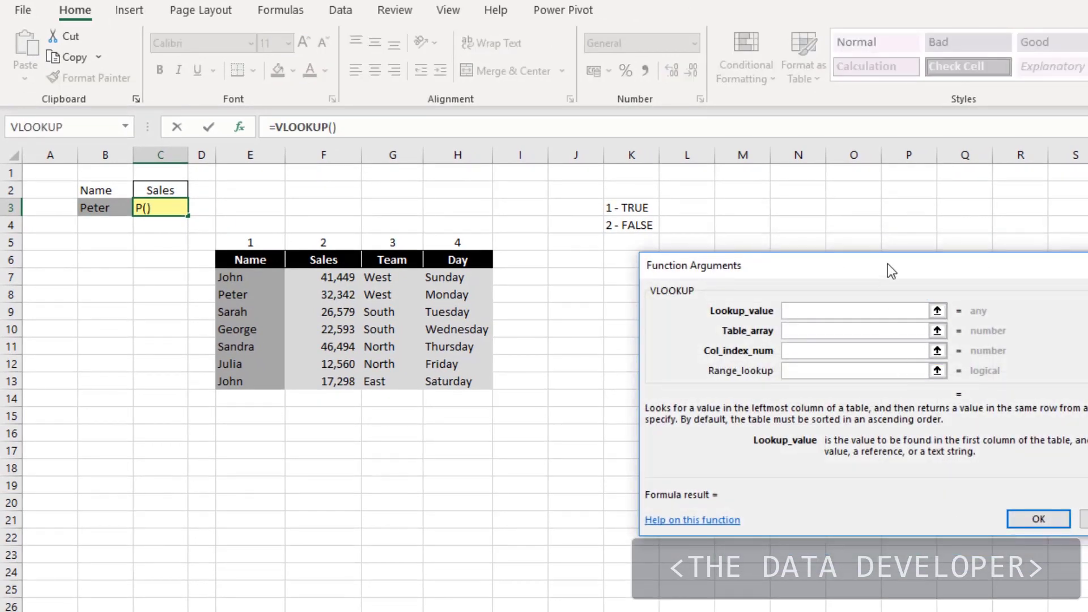
left_click_drag(888, 263, 791, 267)
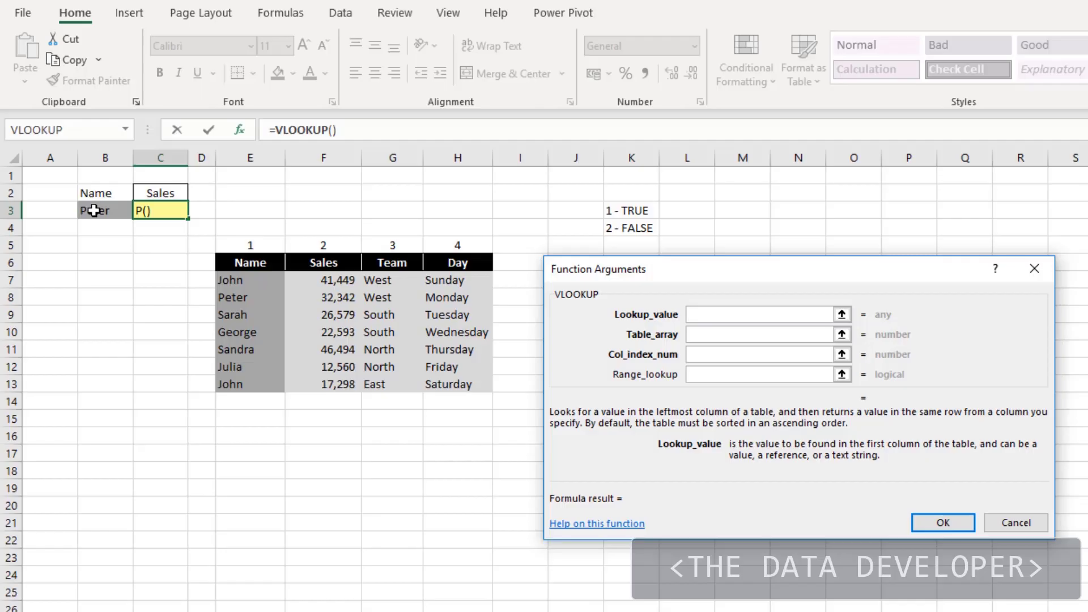
left_click(94, 211)
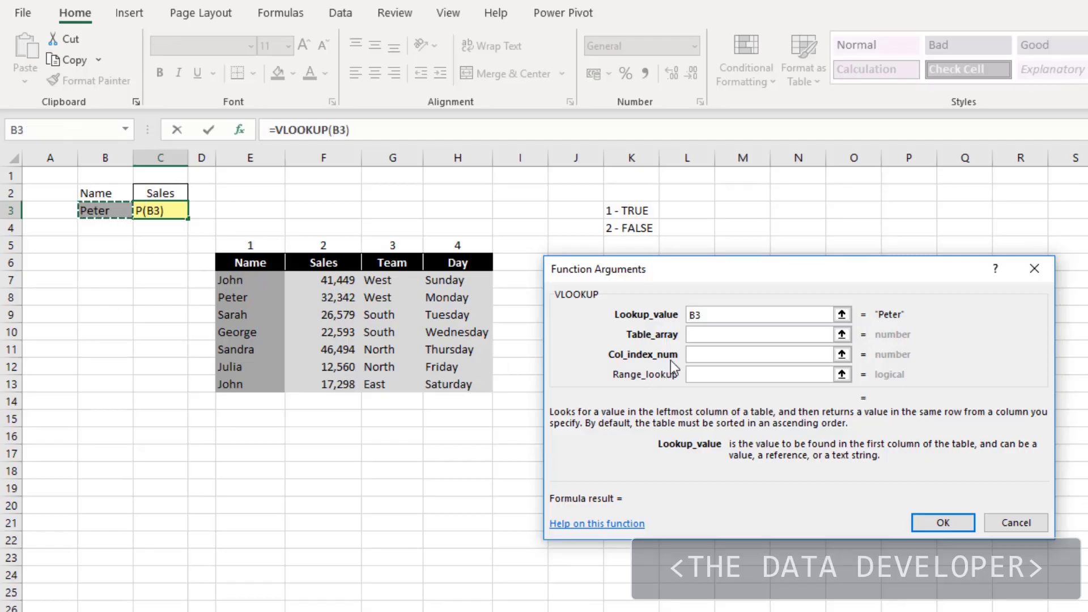
Complete the VLOOKUP arguments with table array E6:H13, column index 2 and range lookup 0, and apply the function.
left_click(699, 335)
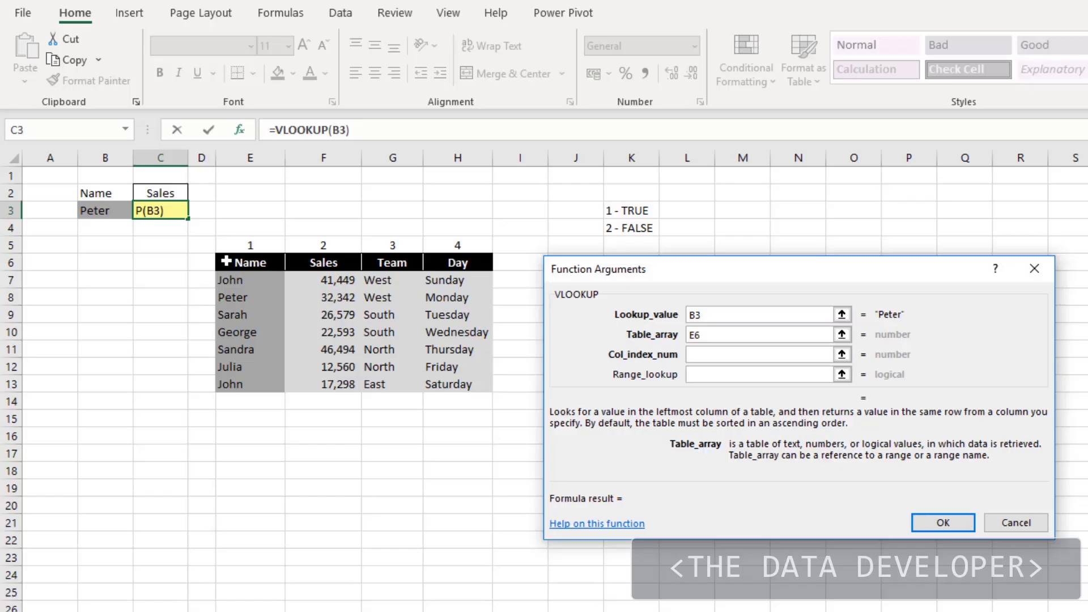
left_click_drag(222, 257, 451, 379)
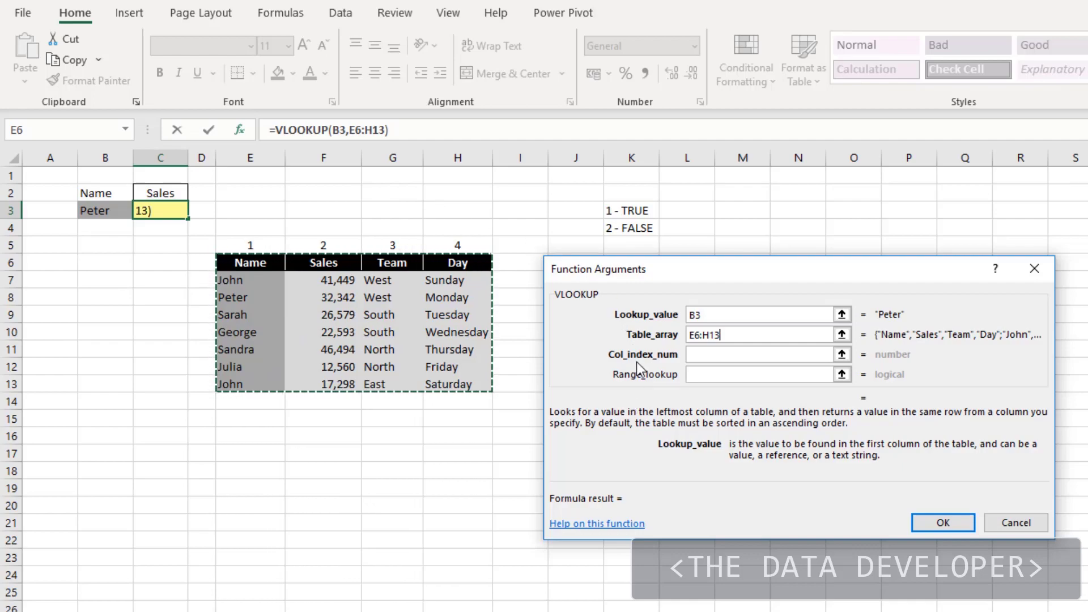
left_click(703, 355)
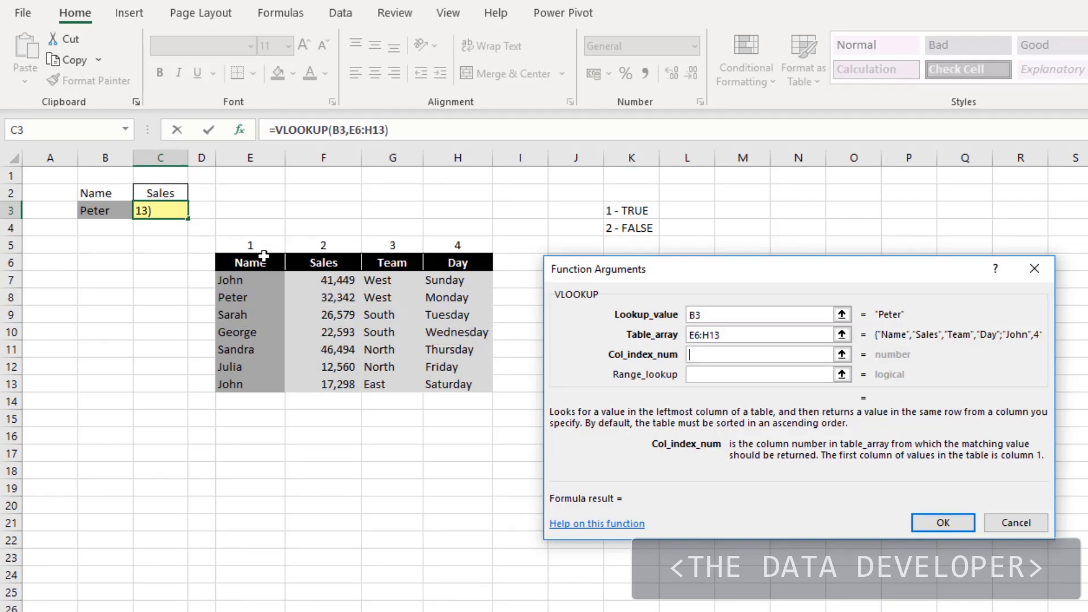
type("2")
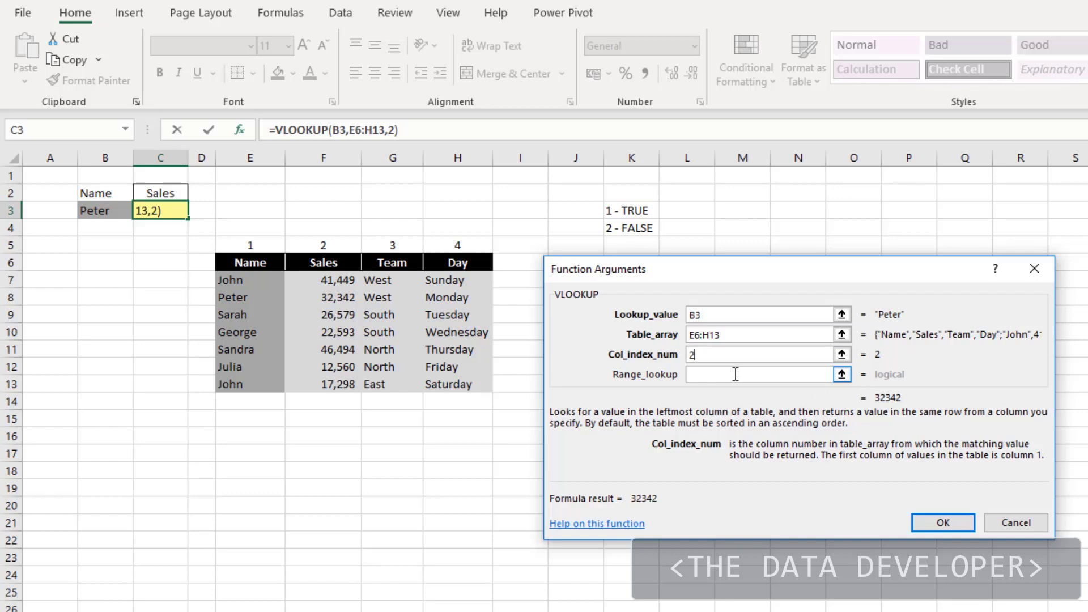
left_click(735, 375)
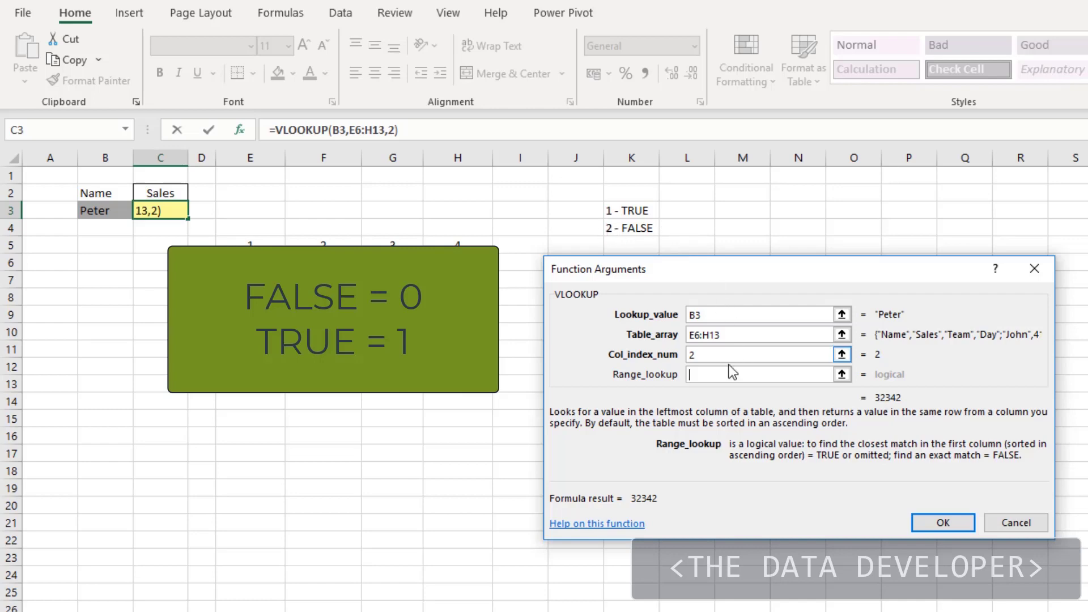
type("0")
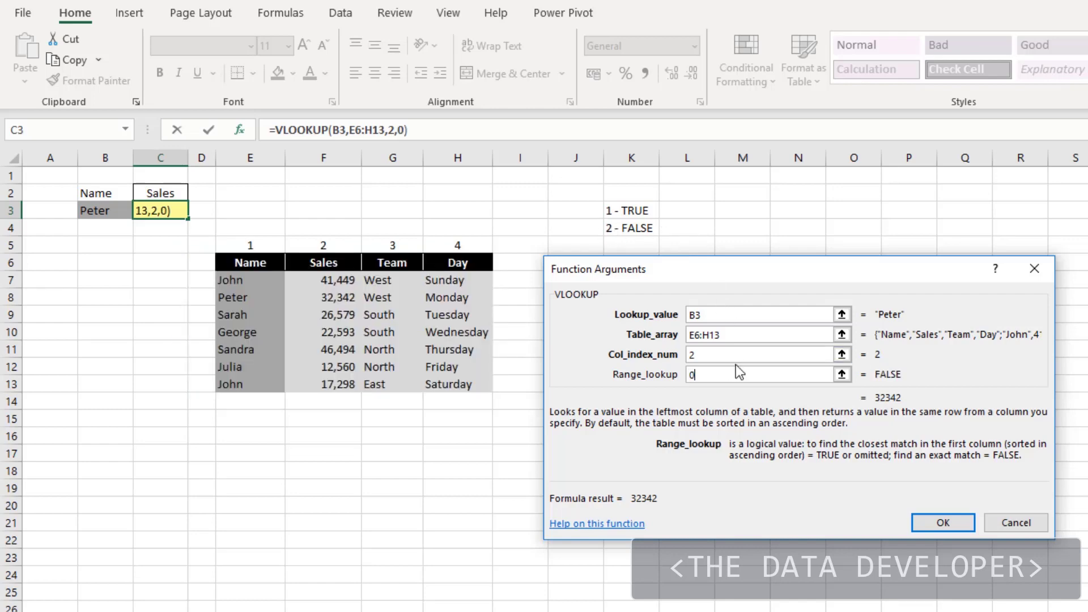
left_click(944, 524)
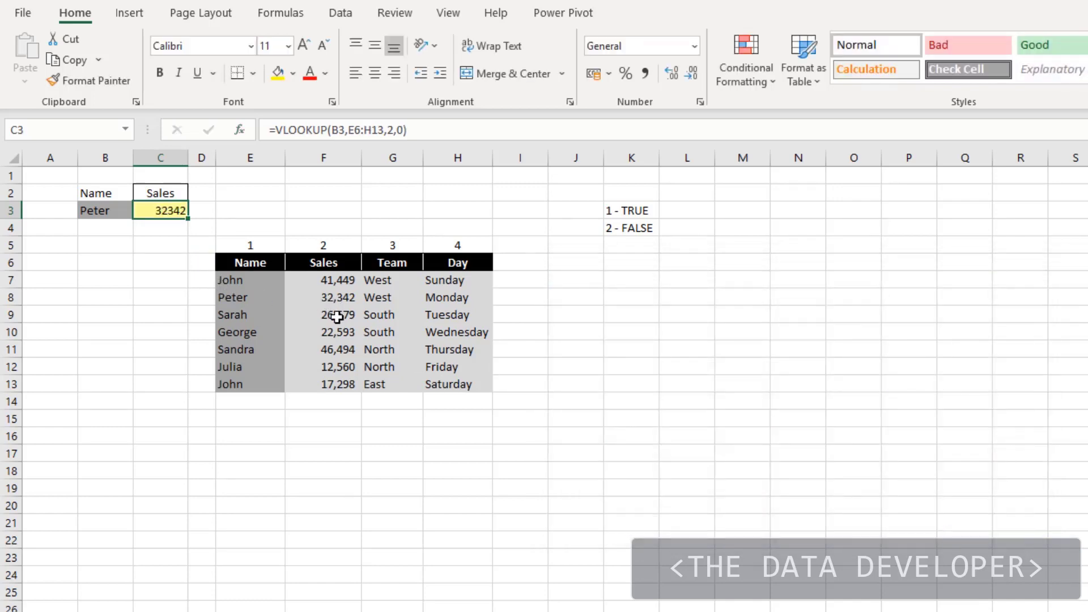
Correct the note in K4 to read "0 - FALSE".
left_click(627, 228)
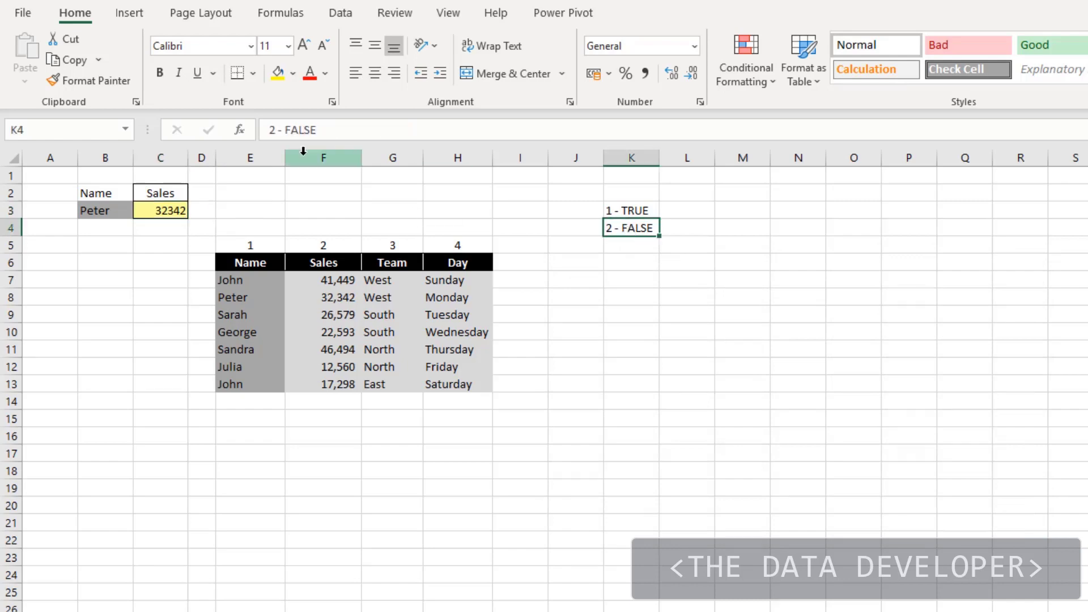
left_click(264, 136)
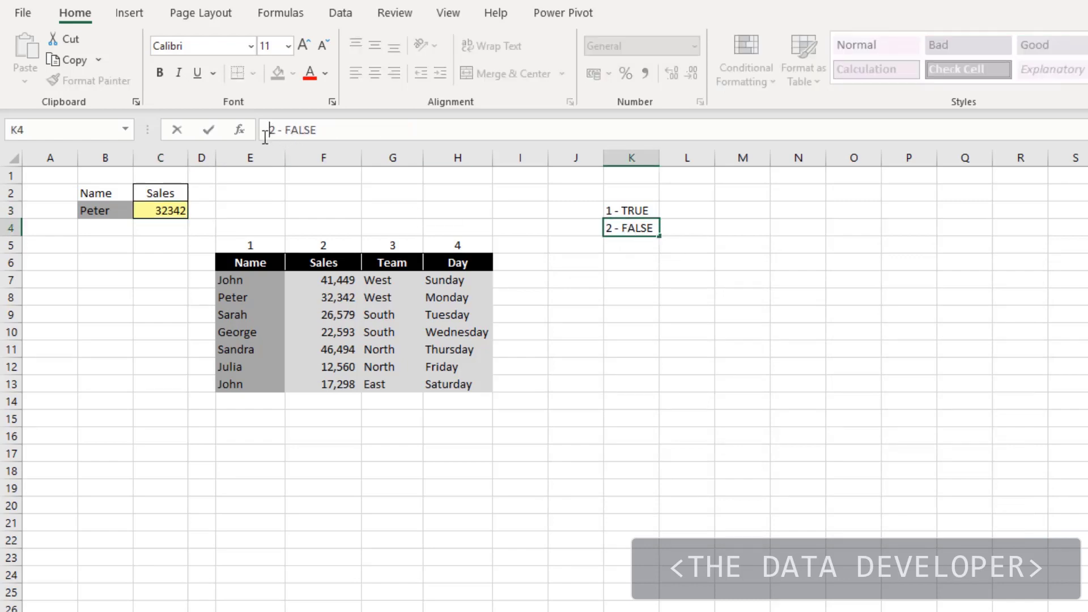
key("Delete")
type("0")
key("Return")
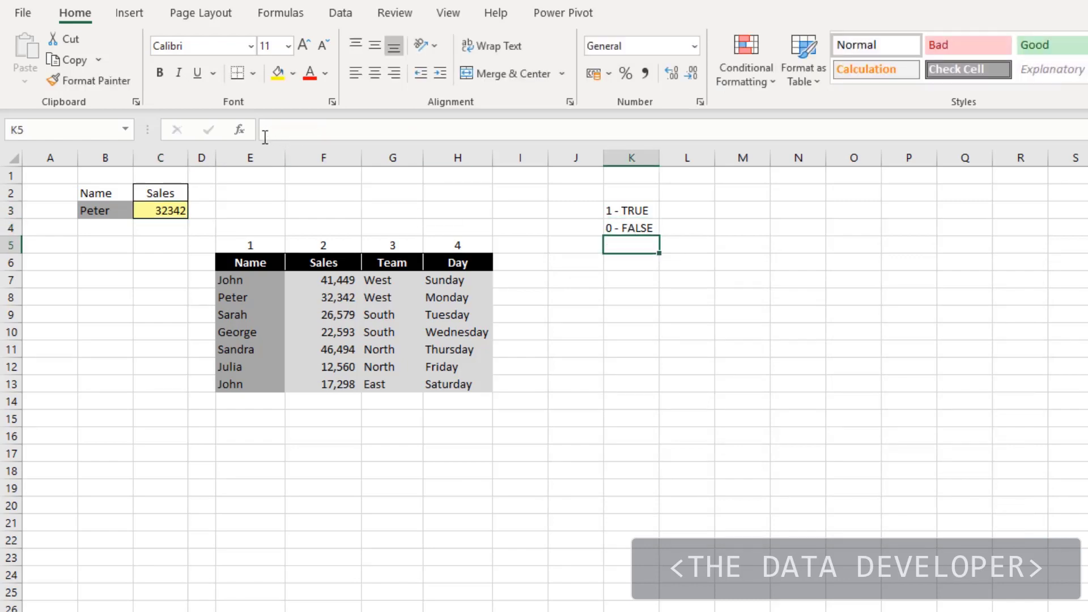
left_click(646, 282)
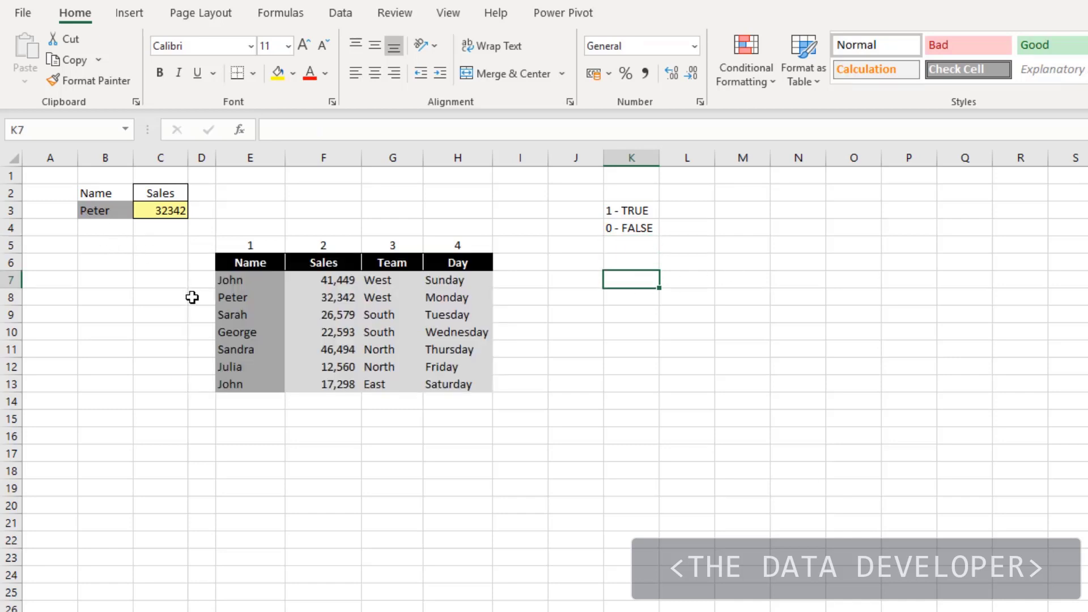
Replace the lookup name in B3 with the name listed in E9 of the table.
left_click(105, 212)
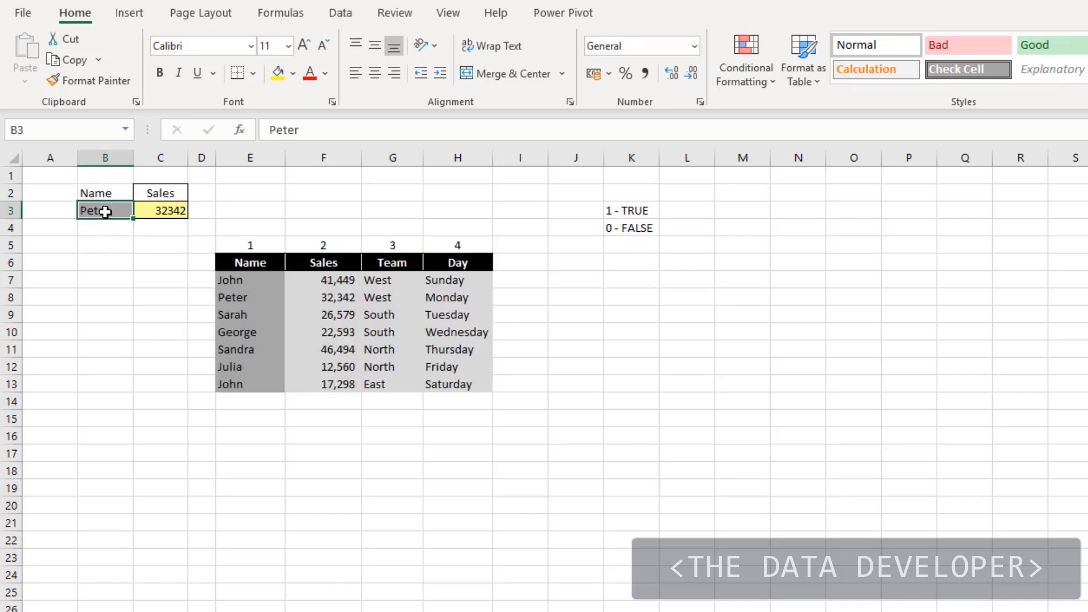
type("Sa")
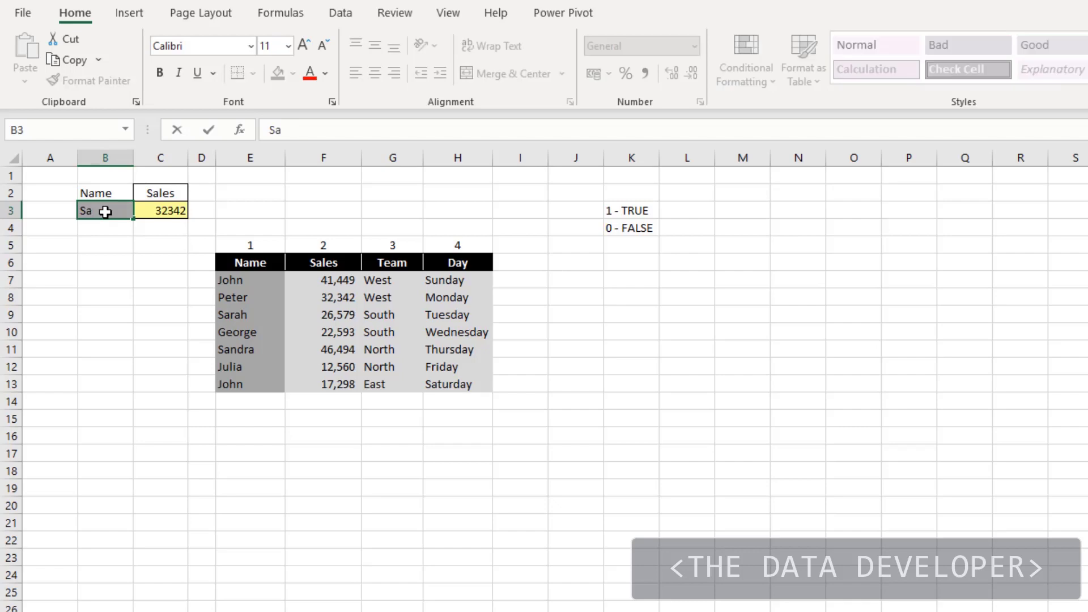
type("rah")
key("Return")
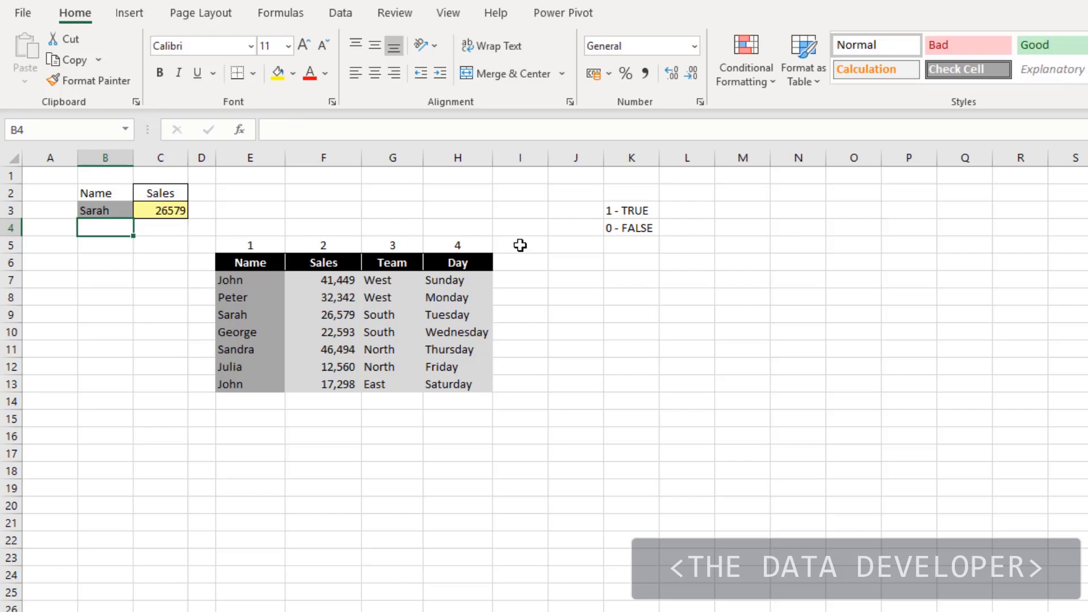
Clear the VLOOKUP formula from the Sales cell C3.
left_click(160, 208)
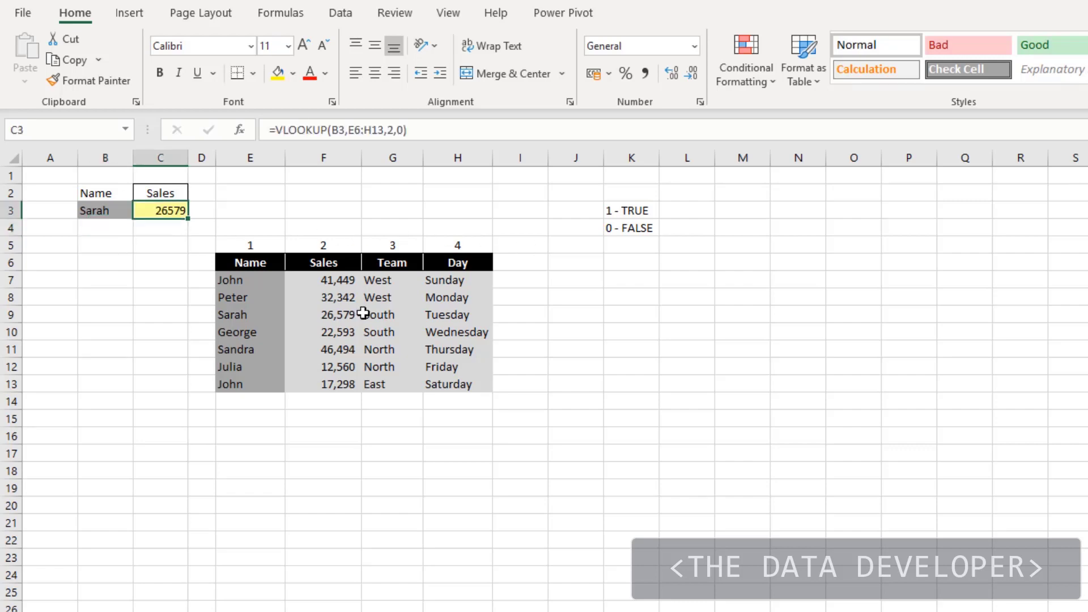
key("Delete")
left_click(158, 312)
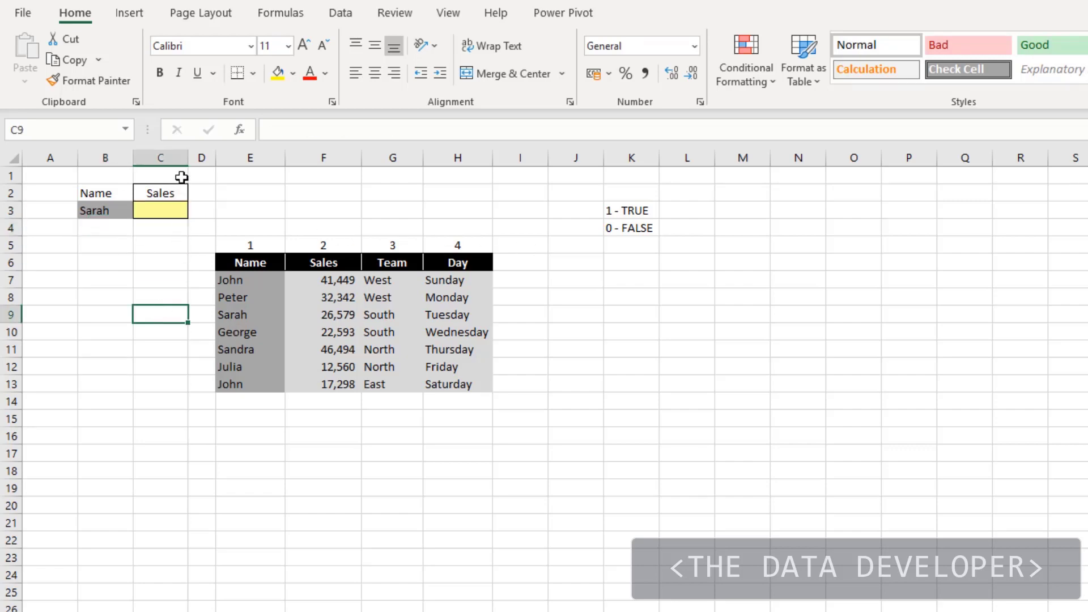
left_click(152, 251)
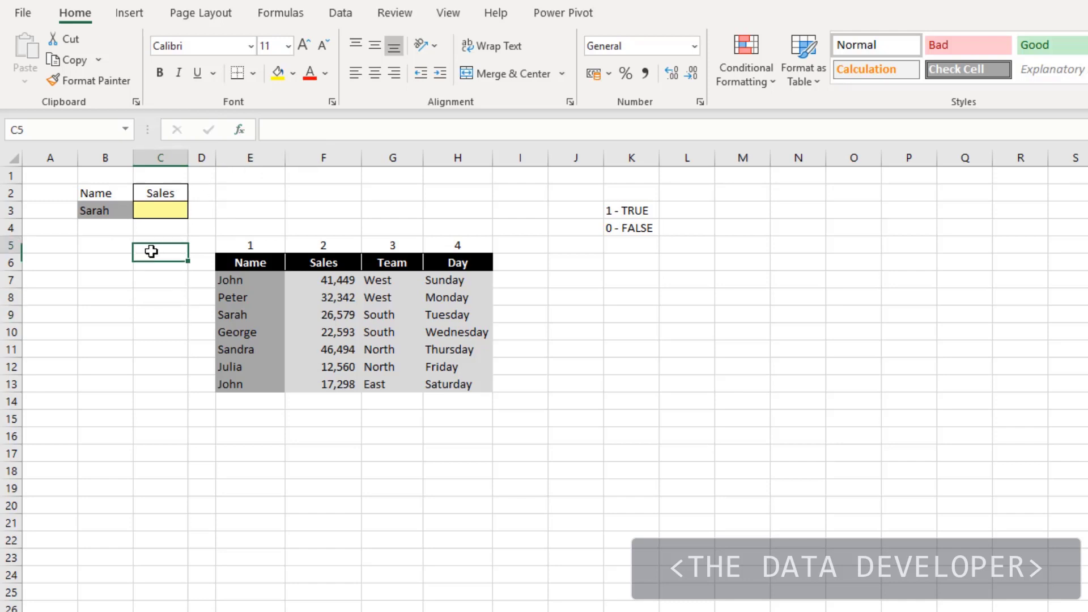
Write the exact-match formula =VLOOKUP(B3,E6:H13,2,0) in the Sales cell C3.
left_click(158, 213)
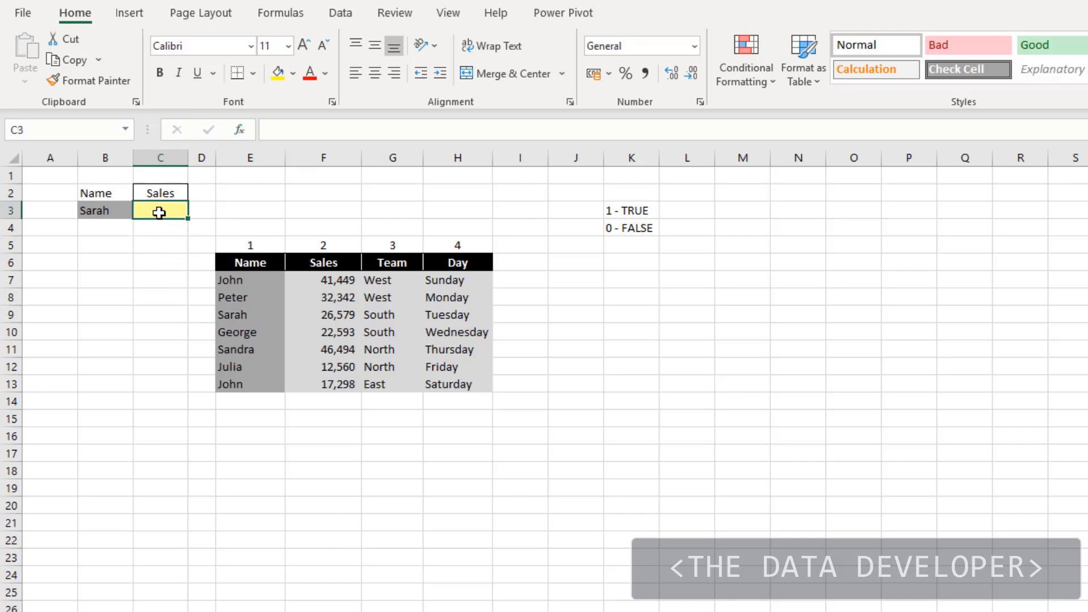
type("=vl")
key("Tab")
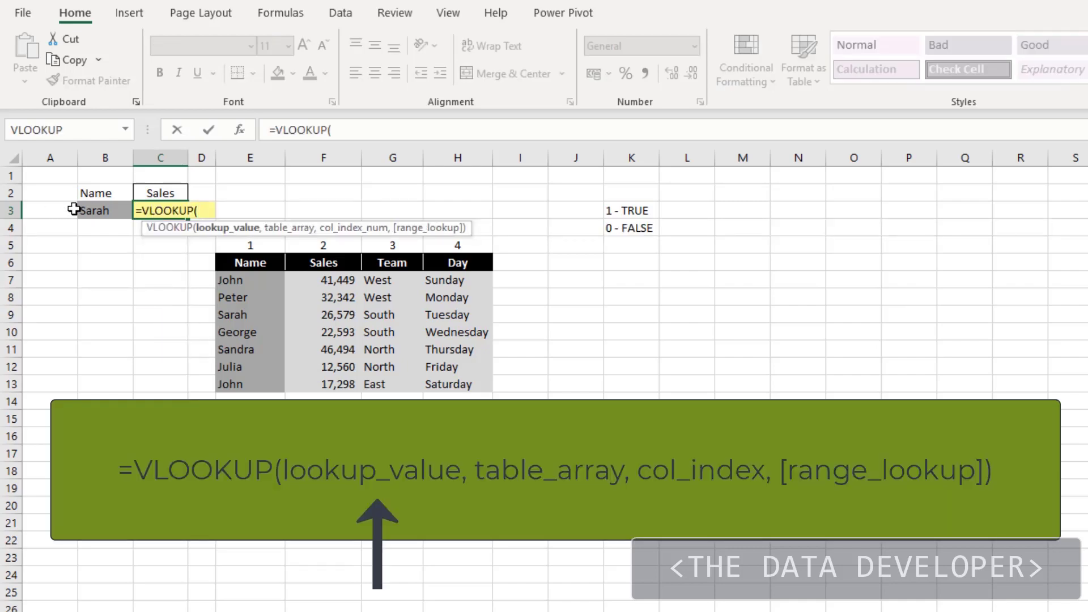
left_click(107, 210)
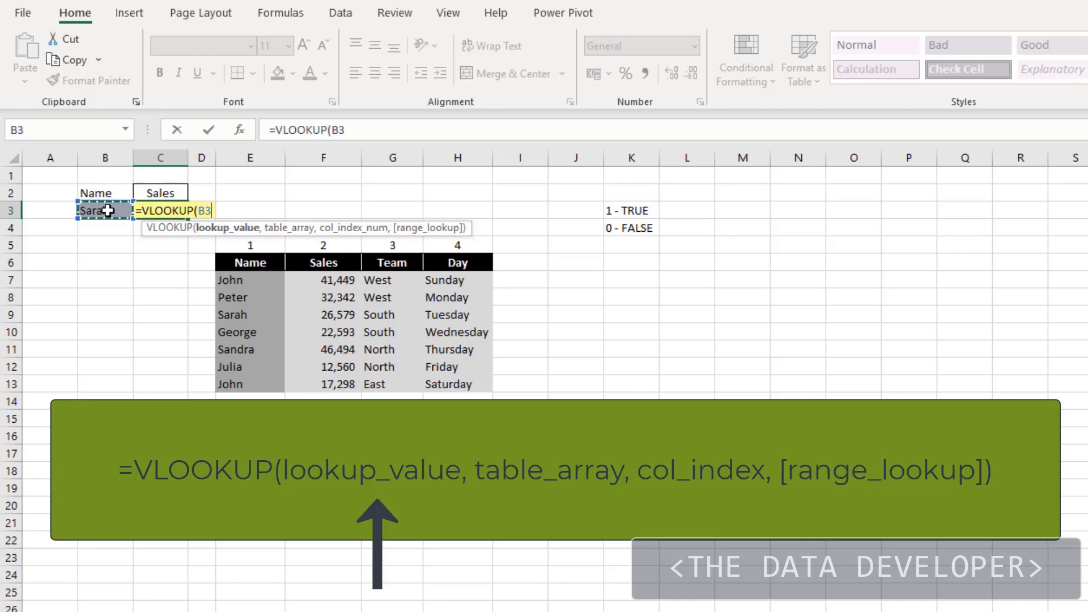
type(",")
left_click_drag(241, 262, 486, 380)
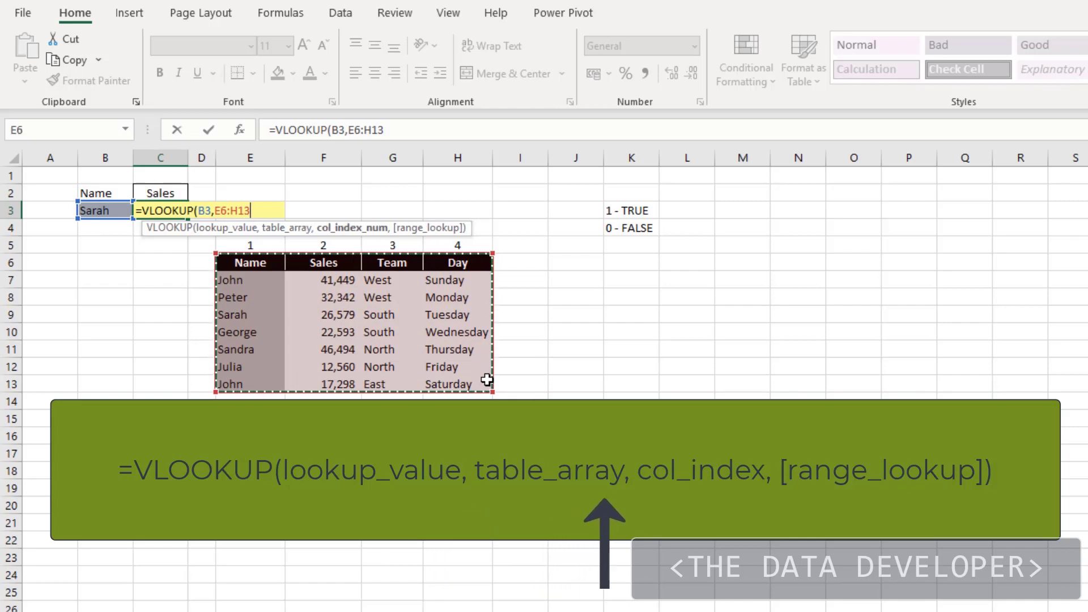
type(",")
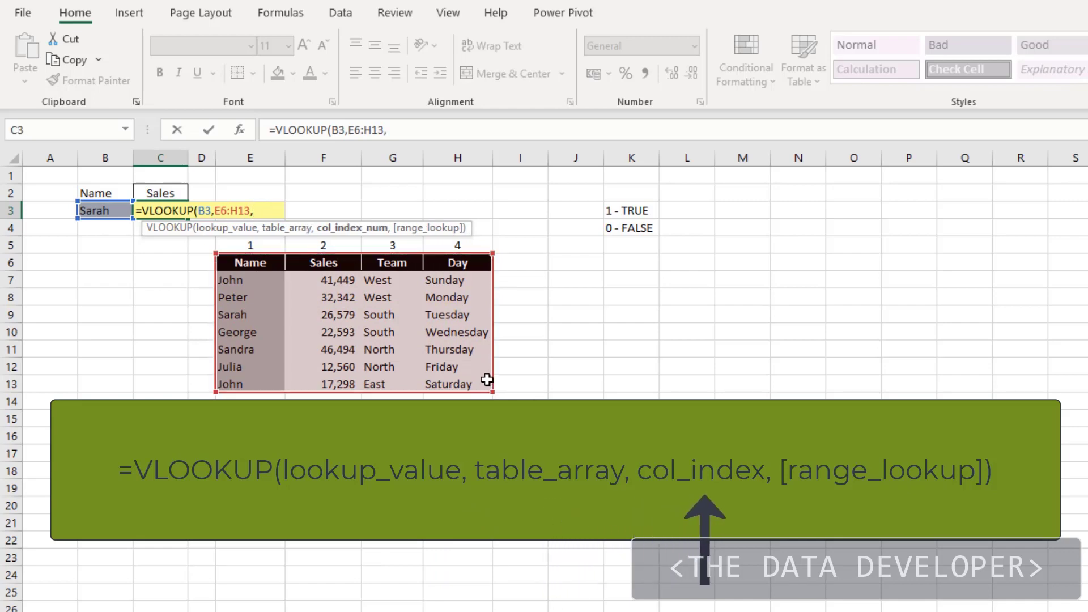
type("2")
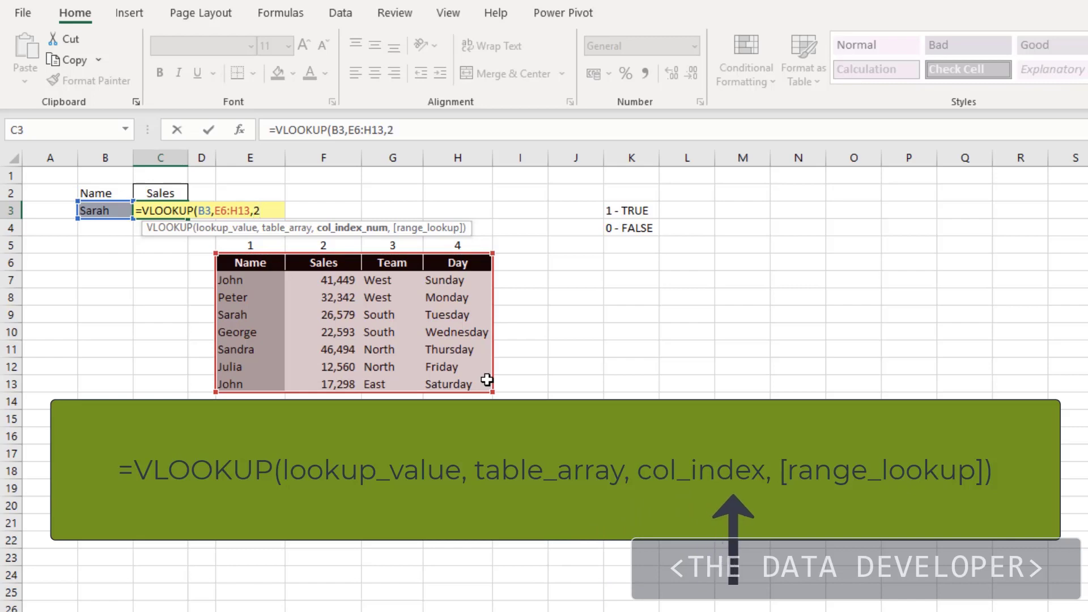
type(",")
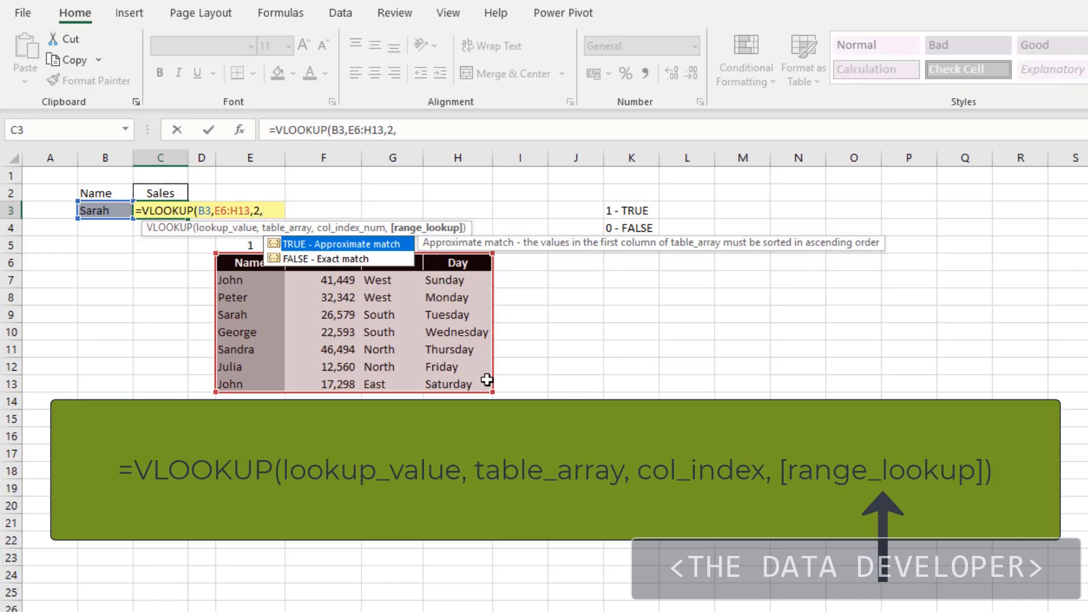
type("0)")
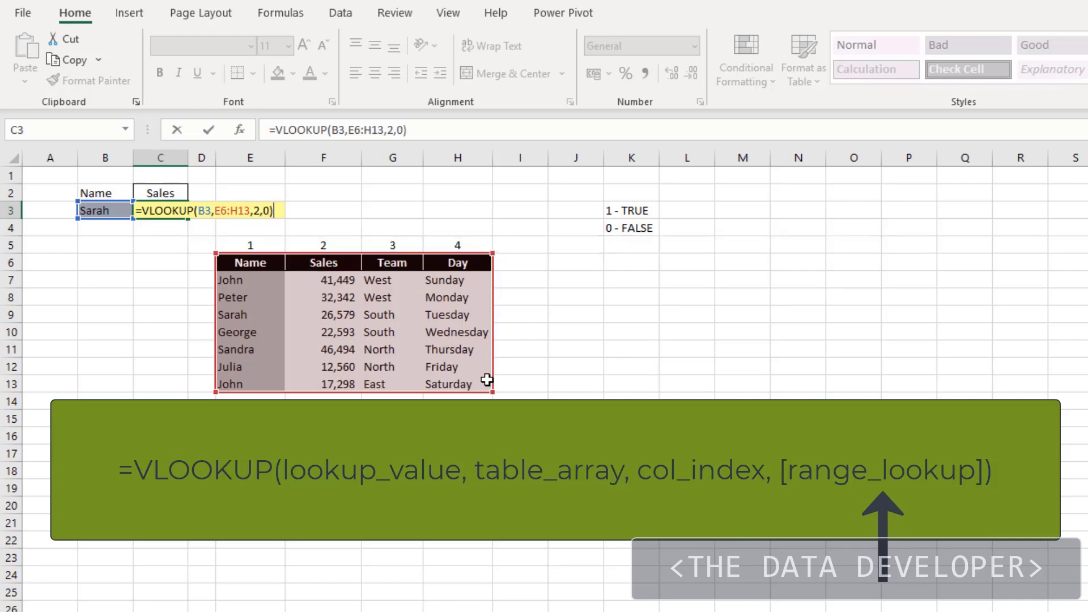
key("Return")
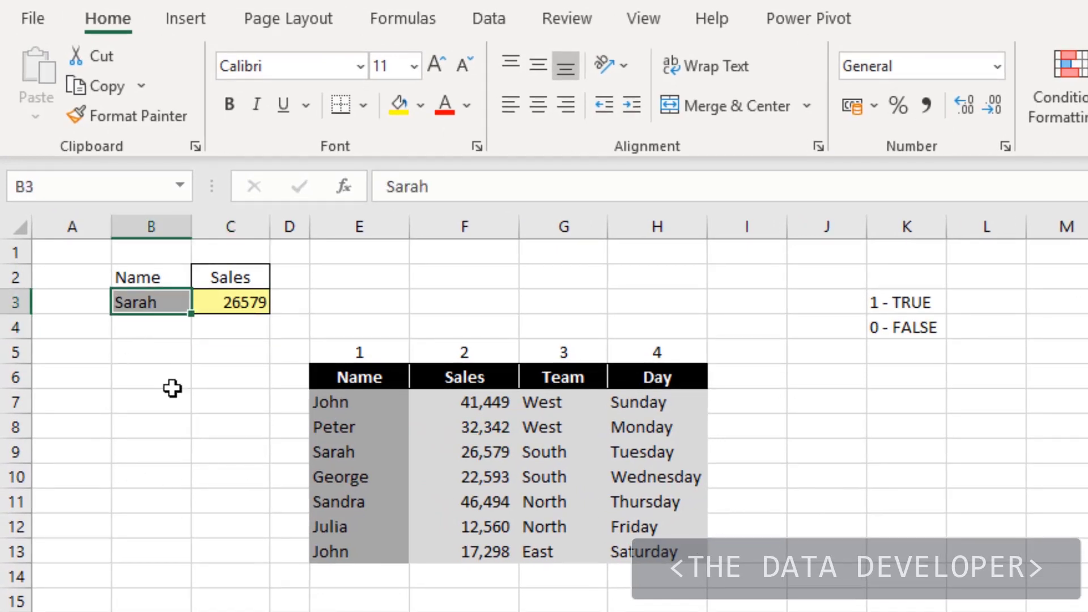
Replace the lookup name in B3 with the name listed in both E7 and E13 of the table.
type("John")
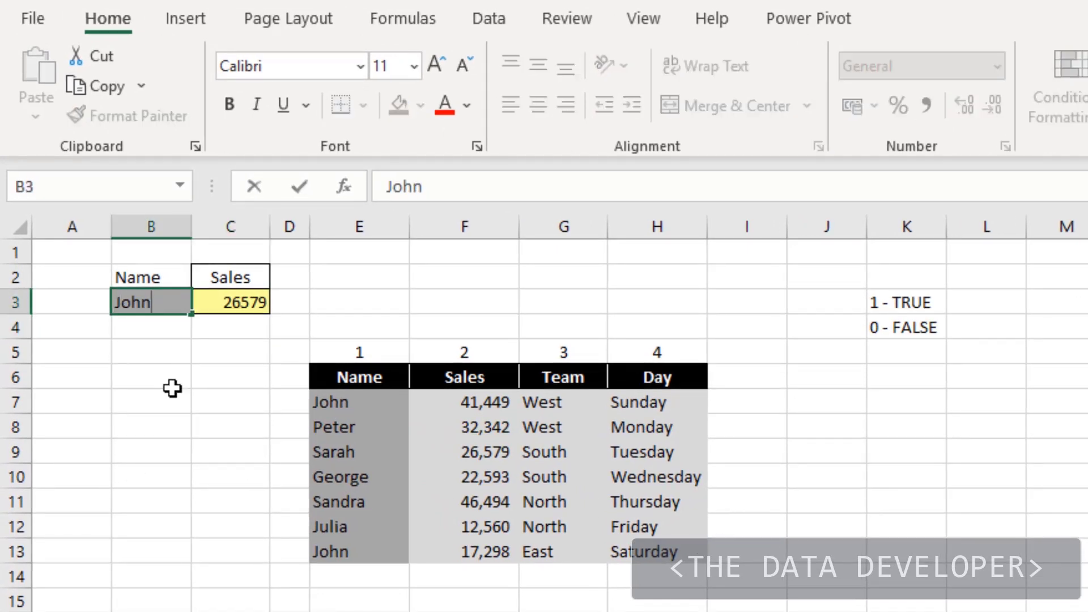
key("Return")
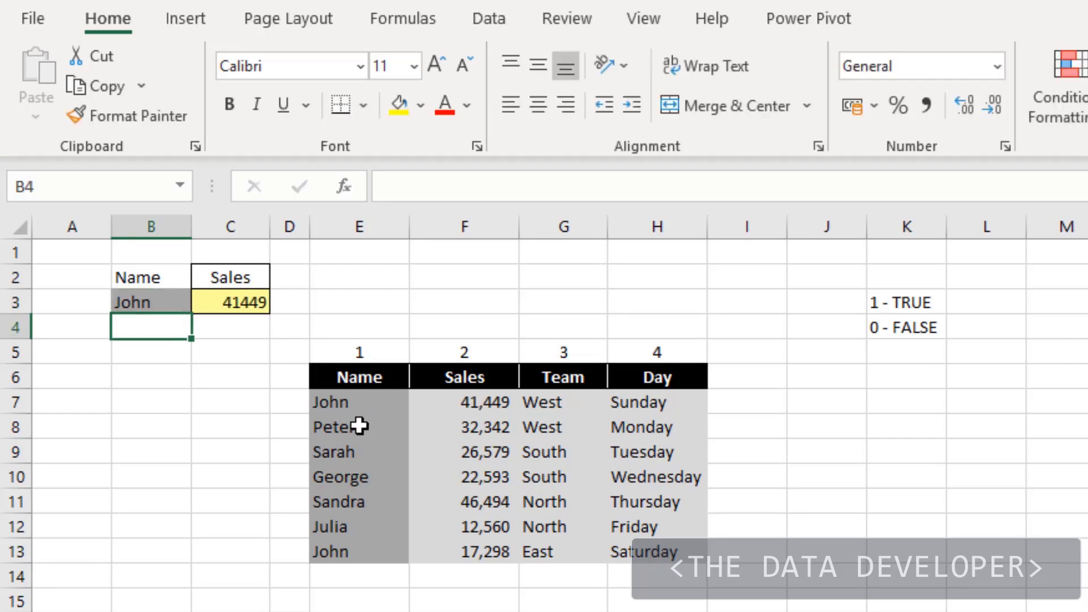
left_click(160, 459)
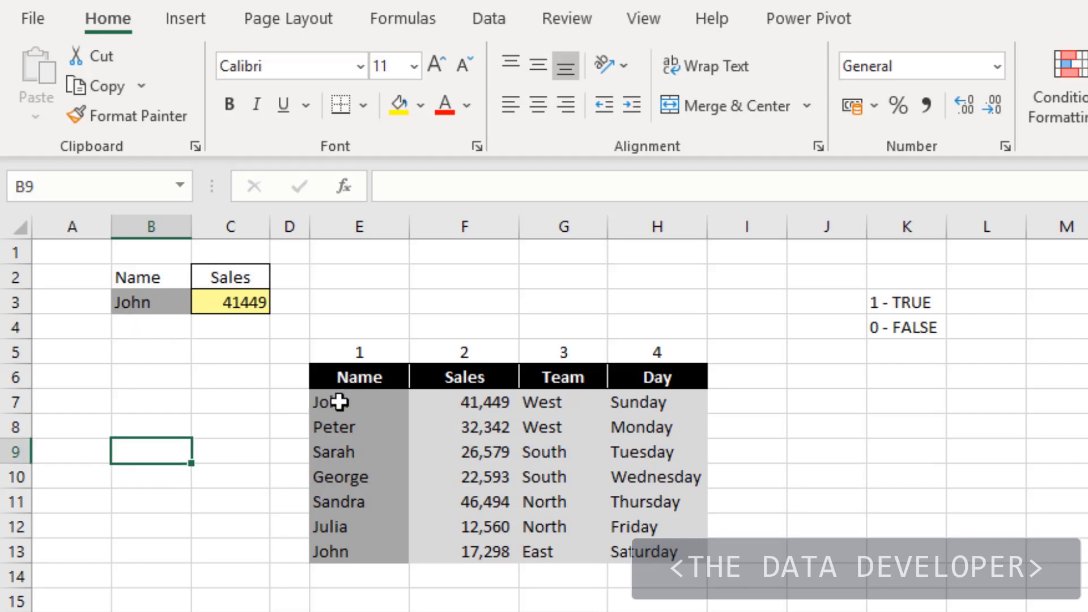
Compare the duplicate name entries in E7 and E13 and their sales values in F7 and F13.
left_click(363, 407)
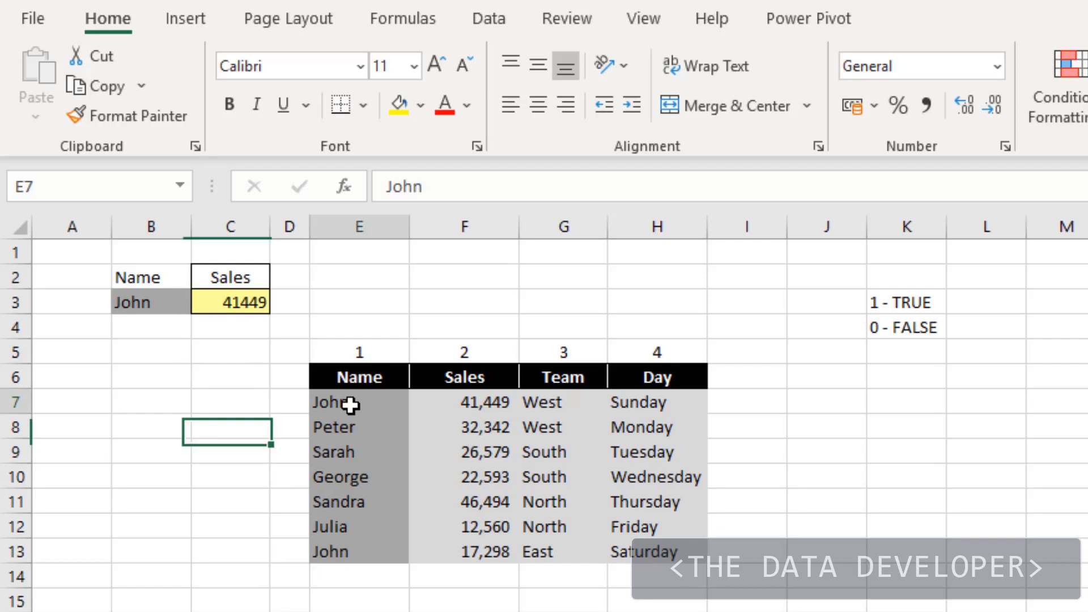
left_click(357, 555)
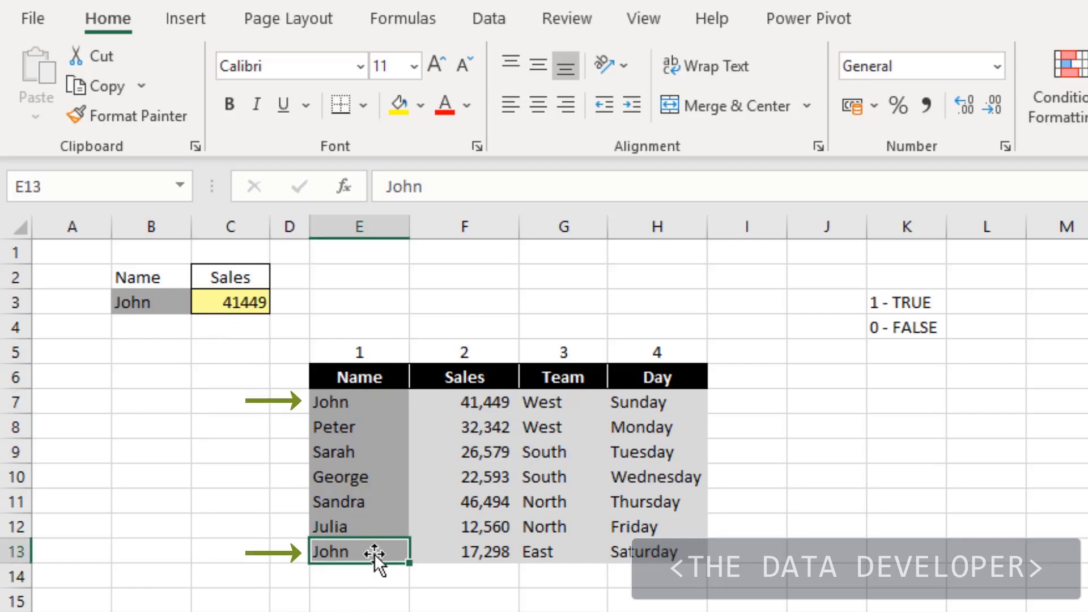
left_click(332, 408)
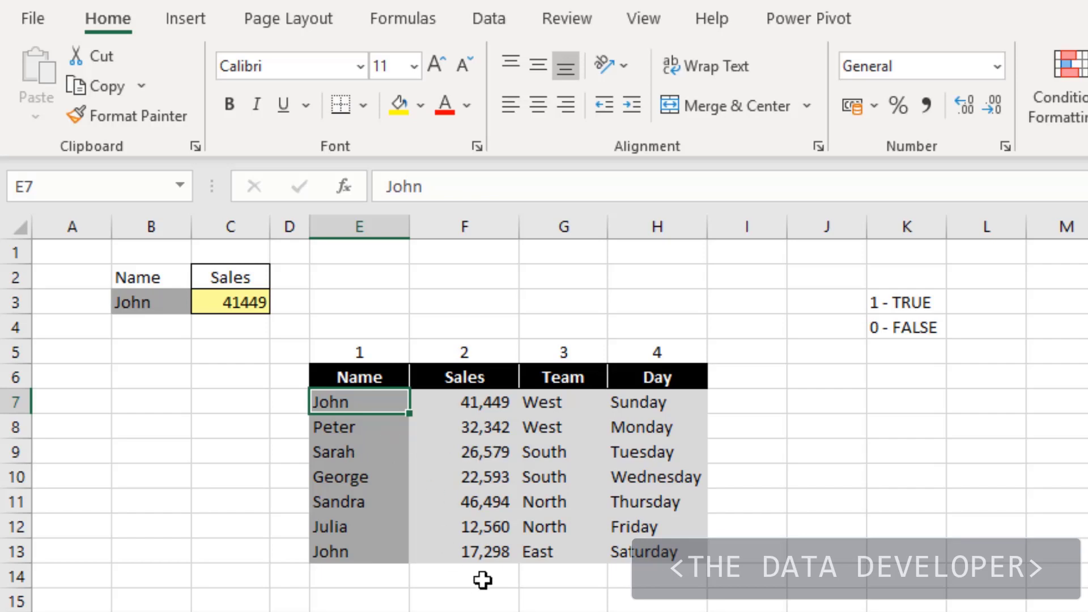
left_click(491, 553)
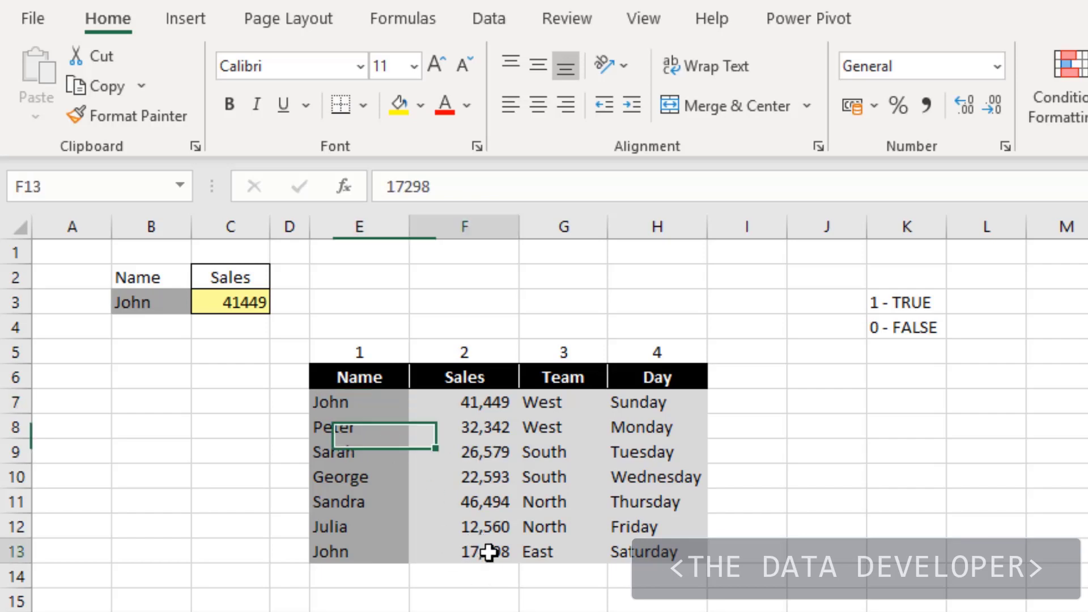
left_click(473, 402)
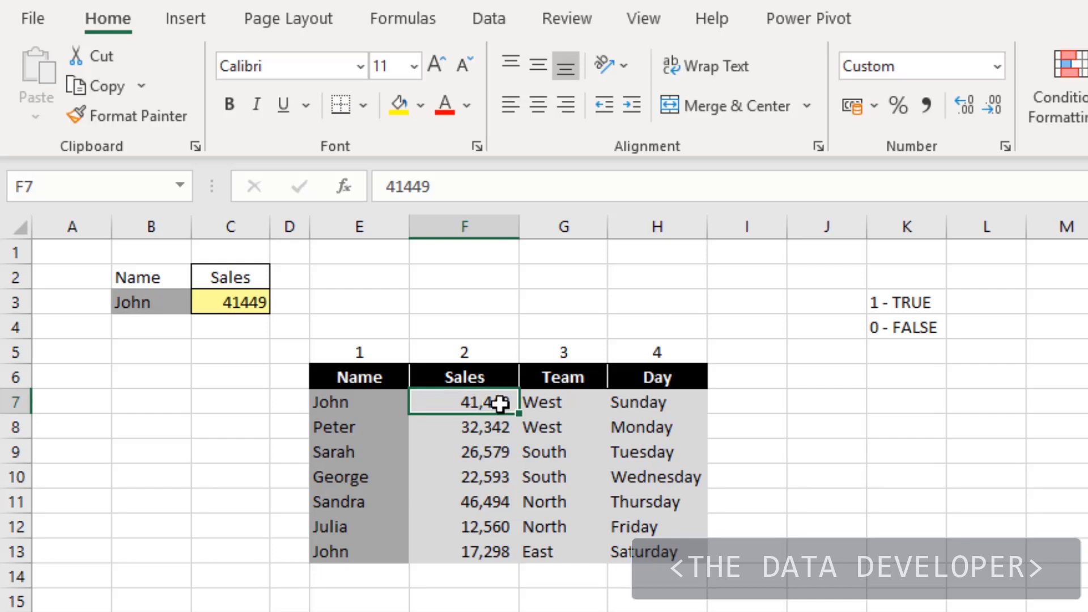
On the sheet with the Team and Day lookups, enter =VLOOKUP(B3,E6:H13,3,0) in the Team cell C3.
left_click(908, 611)
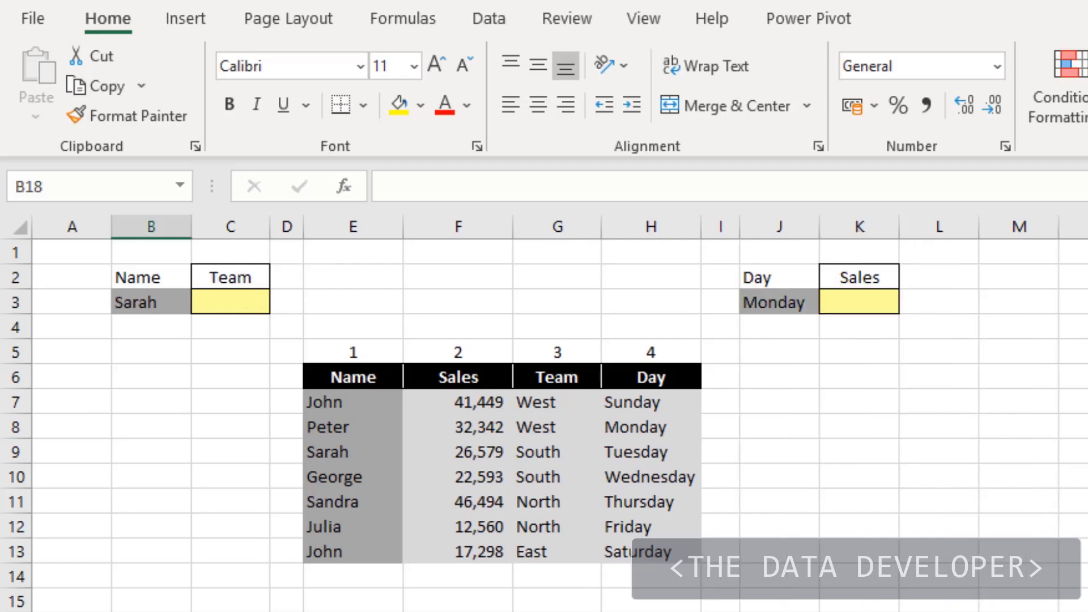
left_click(220, 305)
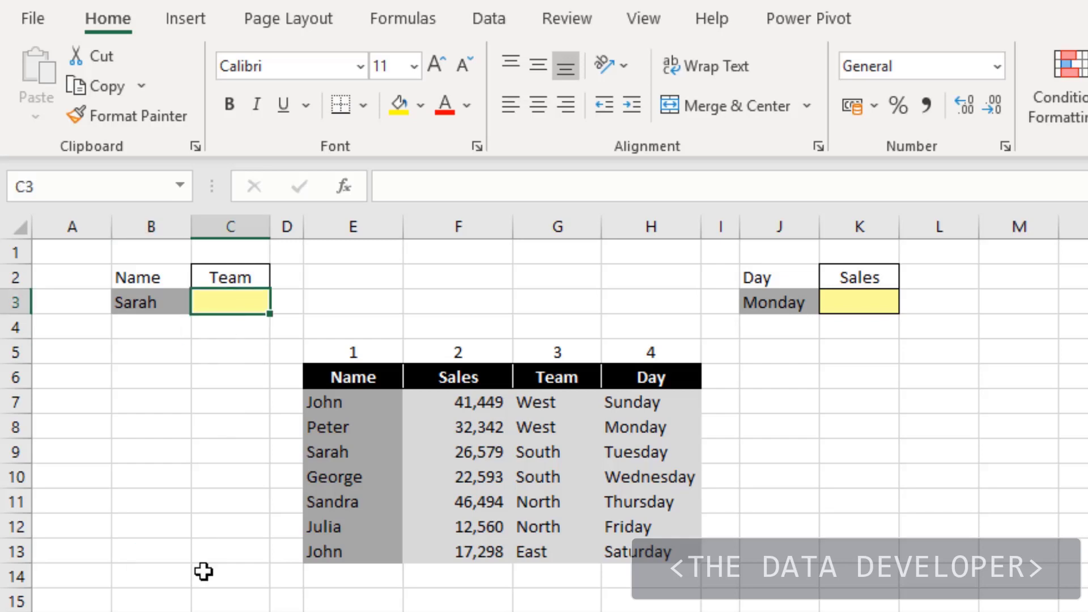
type("=vl")
key("Tab")
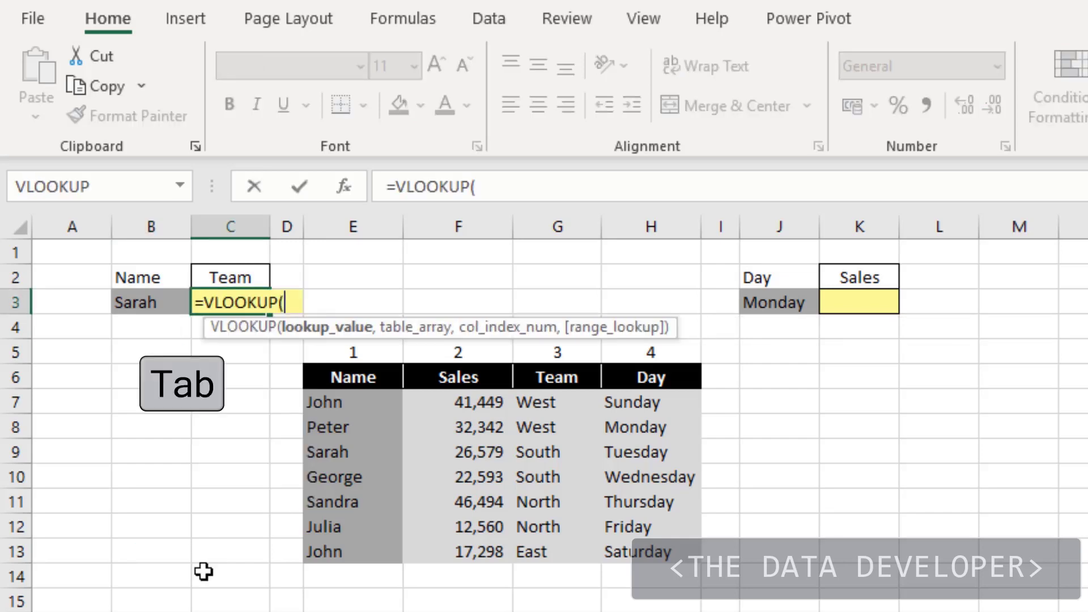
left_click(142, 302)
type(",")
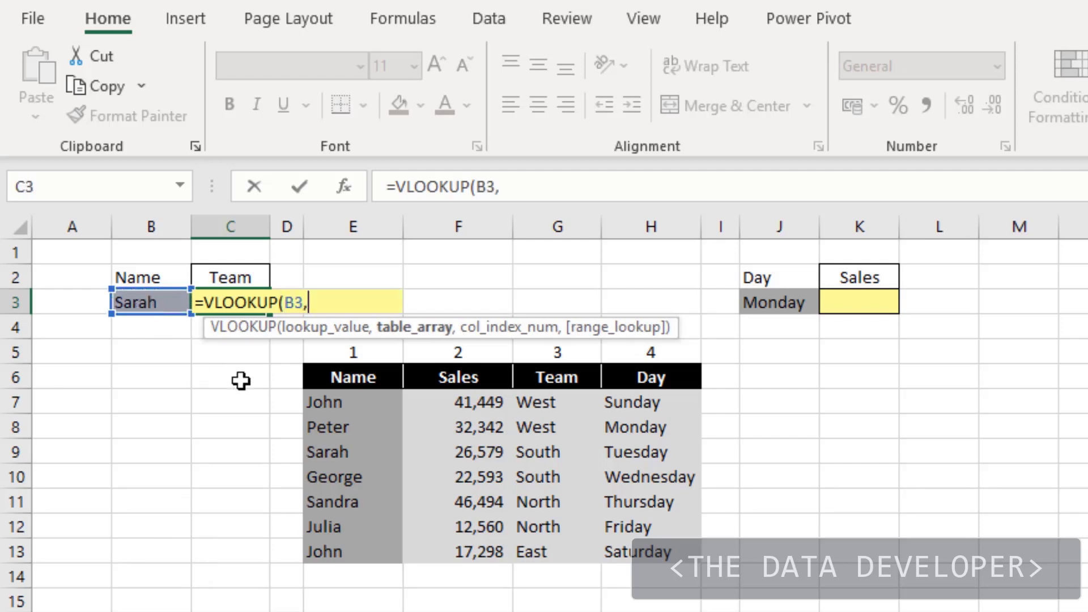
left_click_drag(333, 383, 669, 547)
type(",")
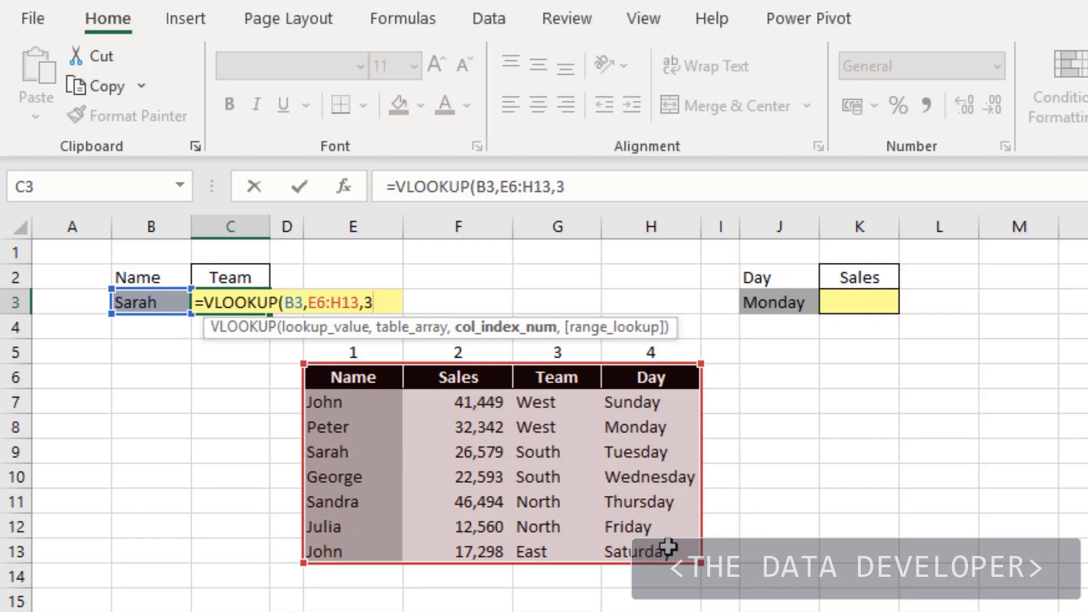
type("3,")
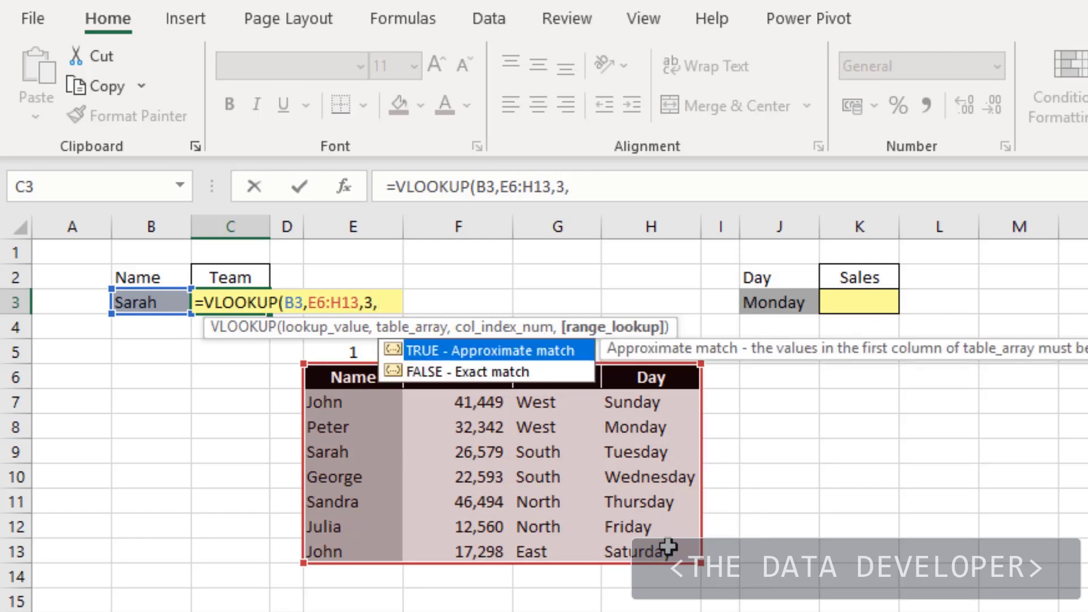
type("0)")
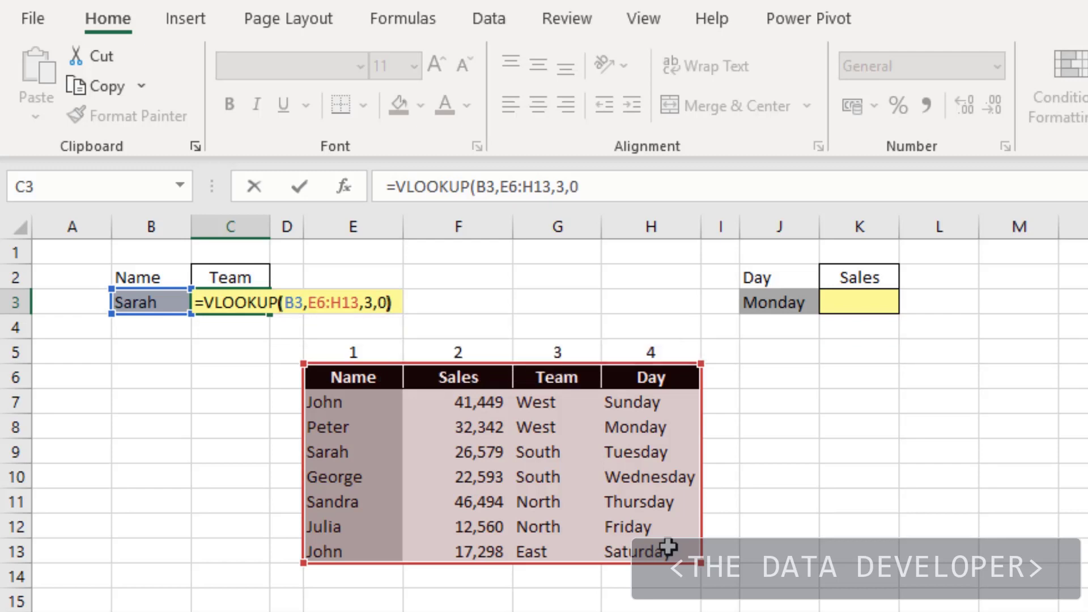
key("Return")
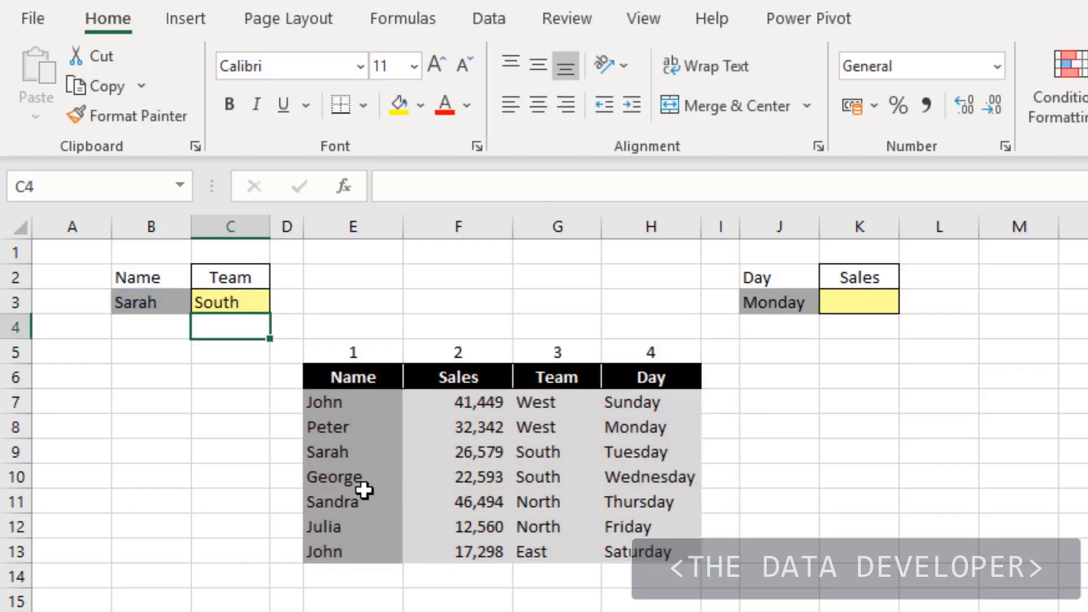
Test the Team lookup by setting B3 to the name listed in E10 and then to the one in E12.
left_click(152, 302)
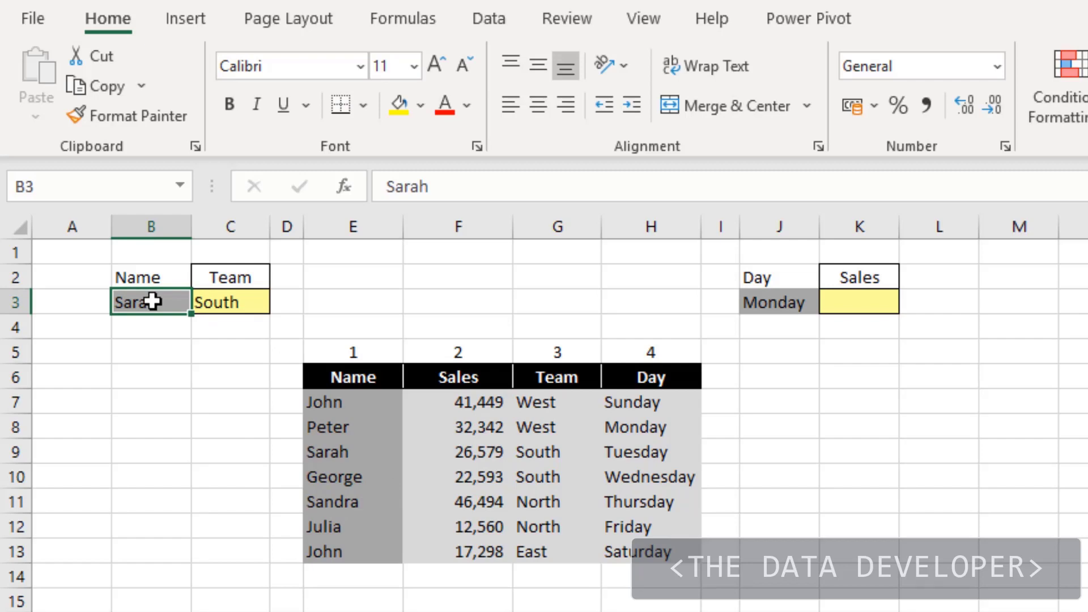
type("George")
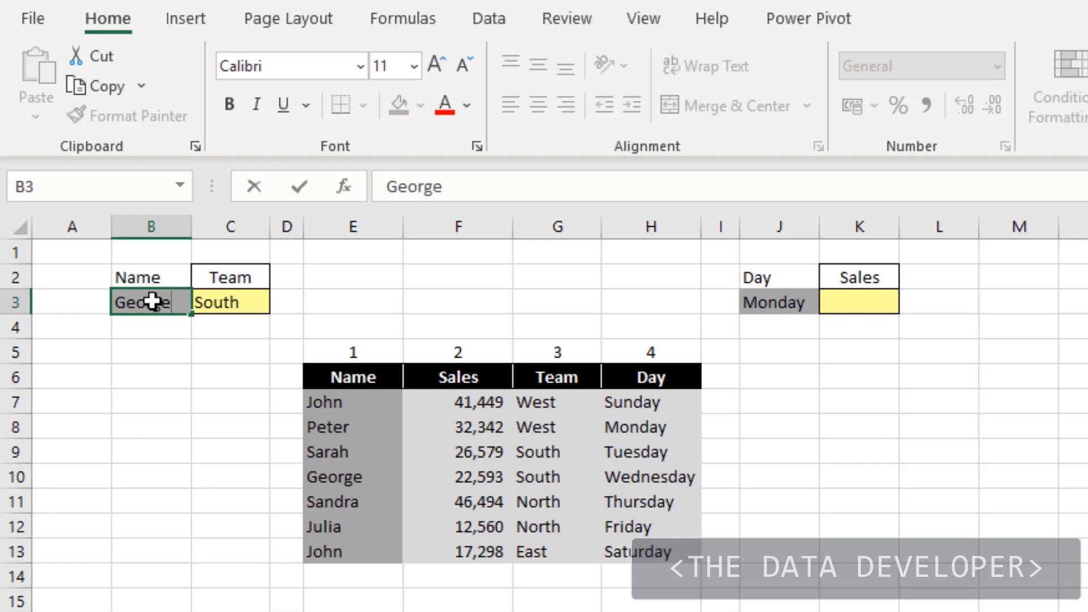
key("Return")
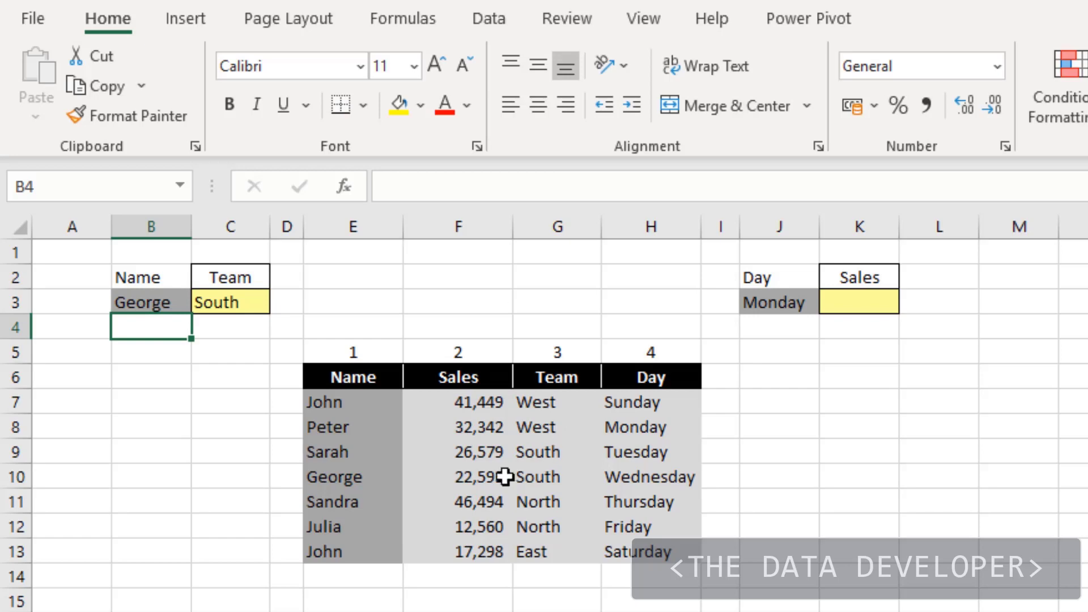
left_click(146, 301)
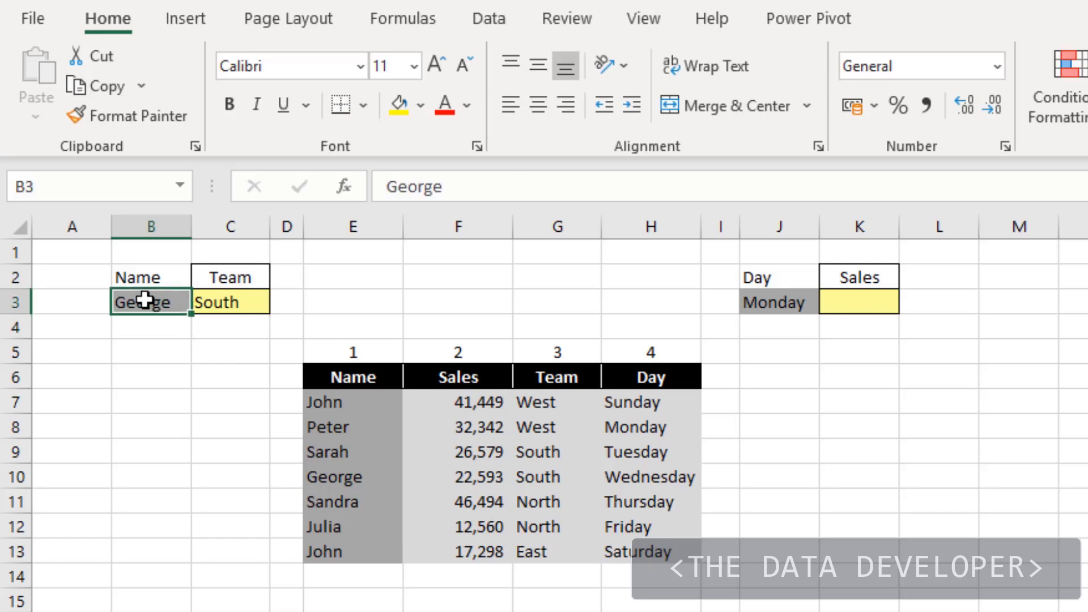
type("Julia")
key("Return")
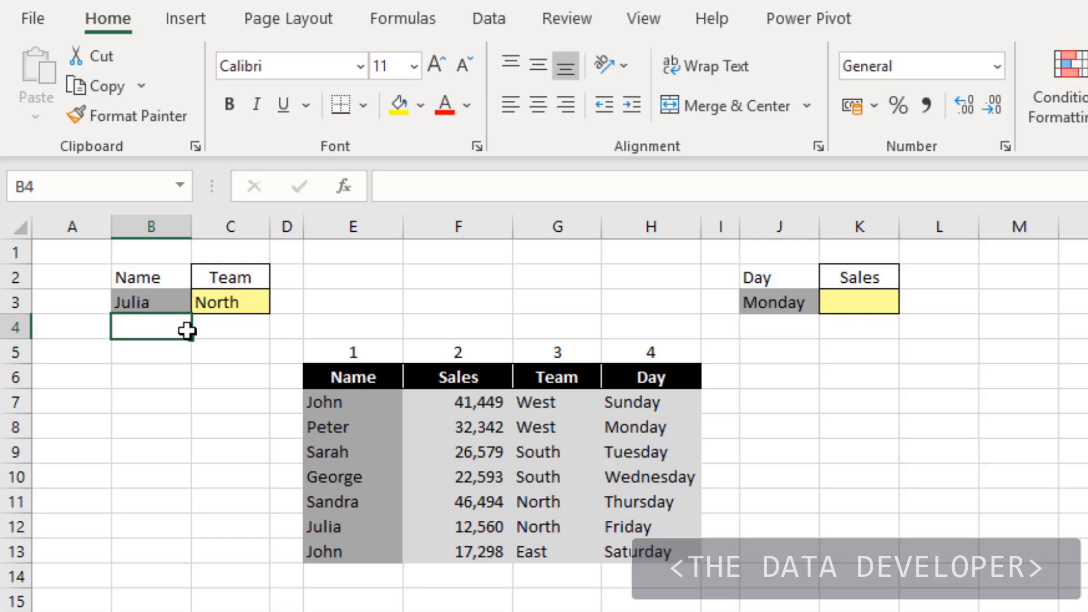
left_click(220, 400)
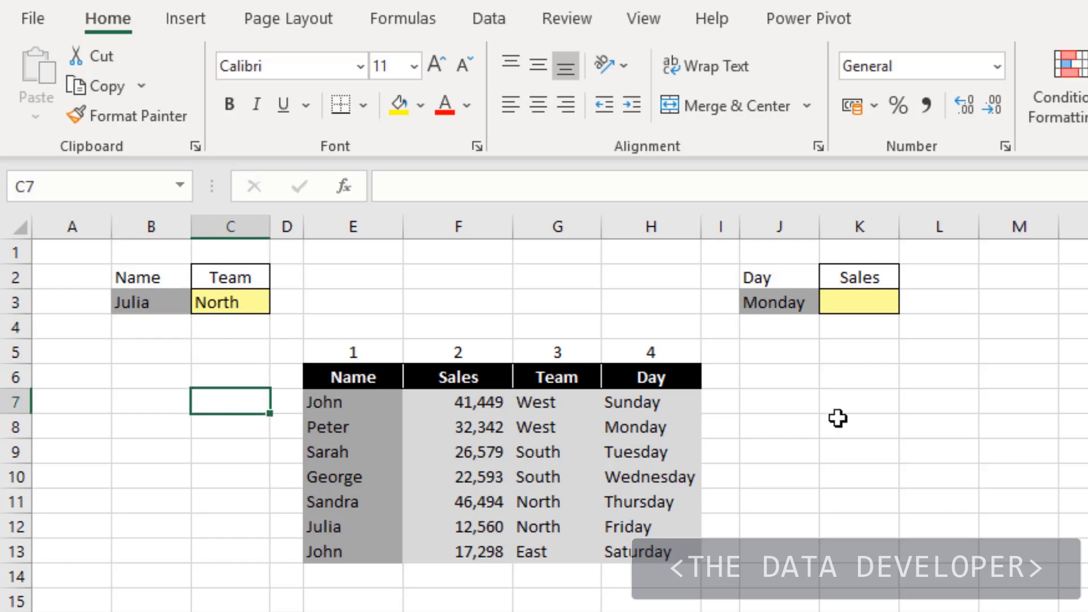
Examine the Day header in H6 and the day values in H7:H13 of the table.
left_click(1008, 465)
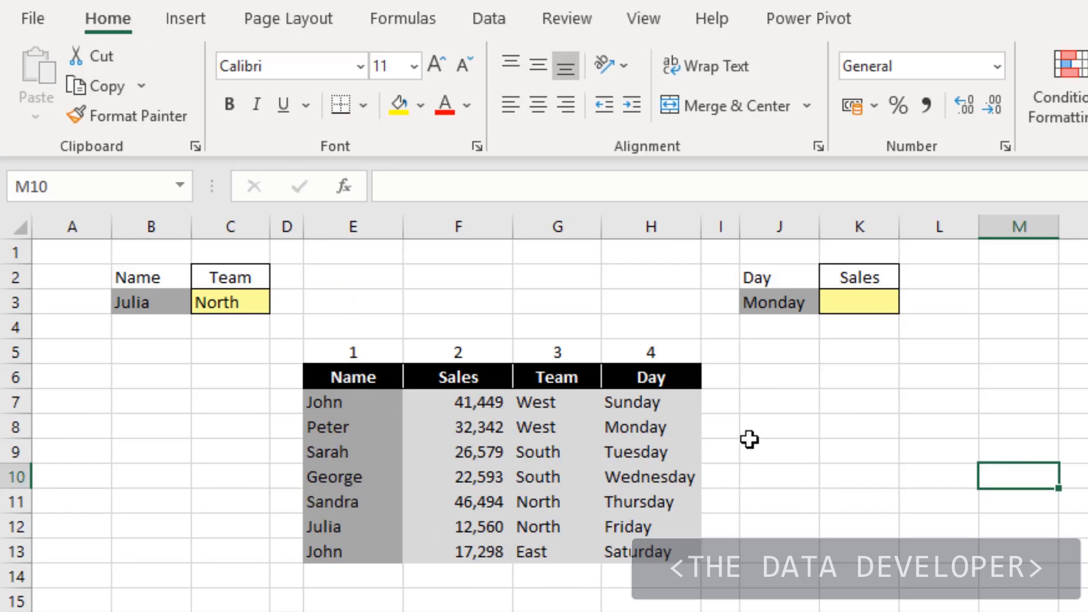
left_click(668, 375)
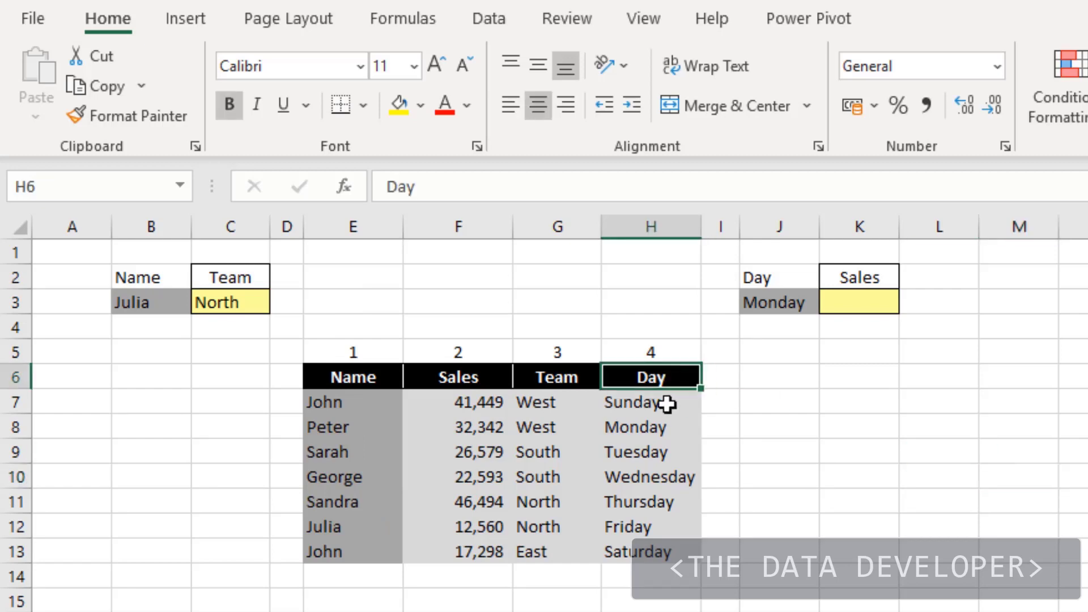
left_click_drag(668, 406, 659, 553)
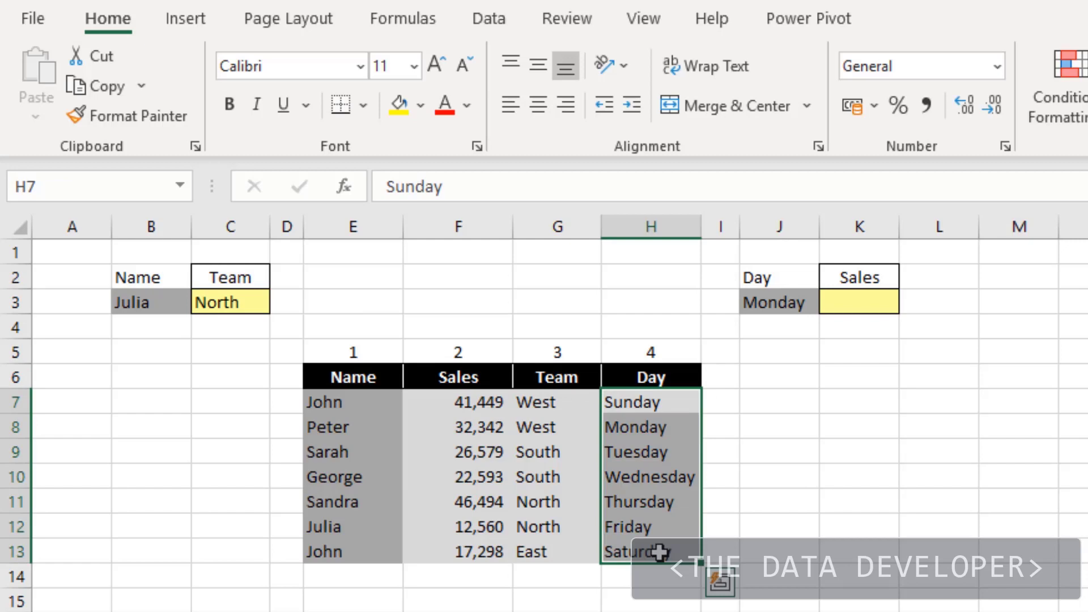
left_click(797, 411)
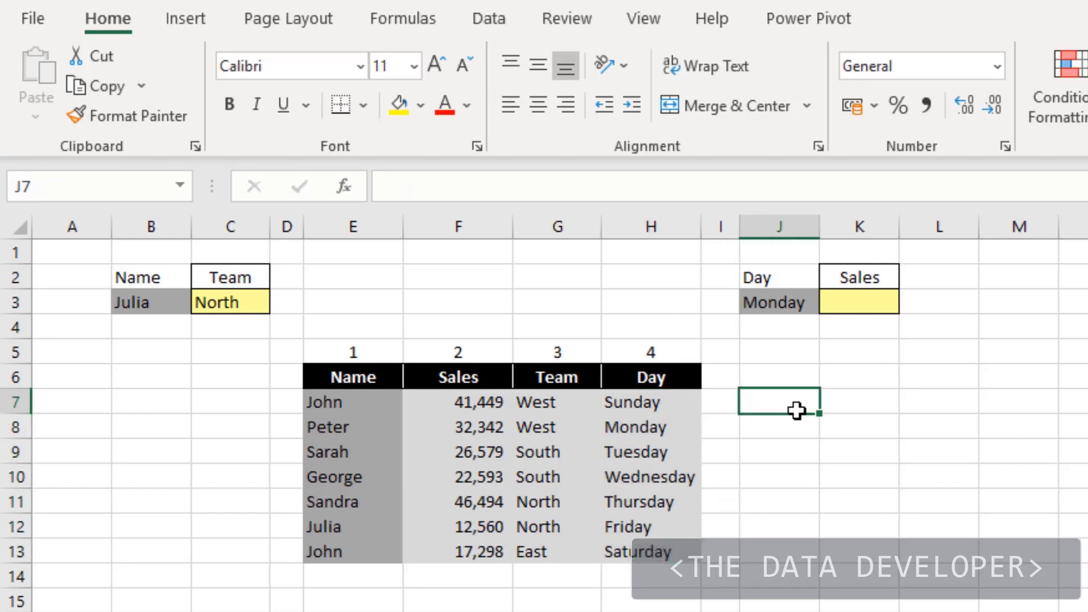
Copy the Day column H6:H13 into D6:D13 beside the Name column and fit column D's width to its contents.
left_click(861, 302)
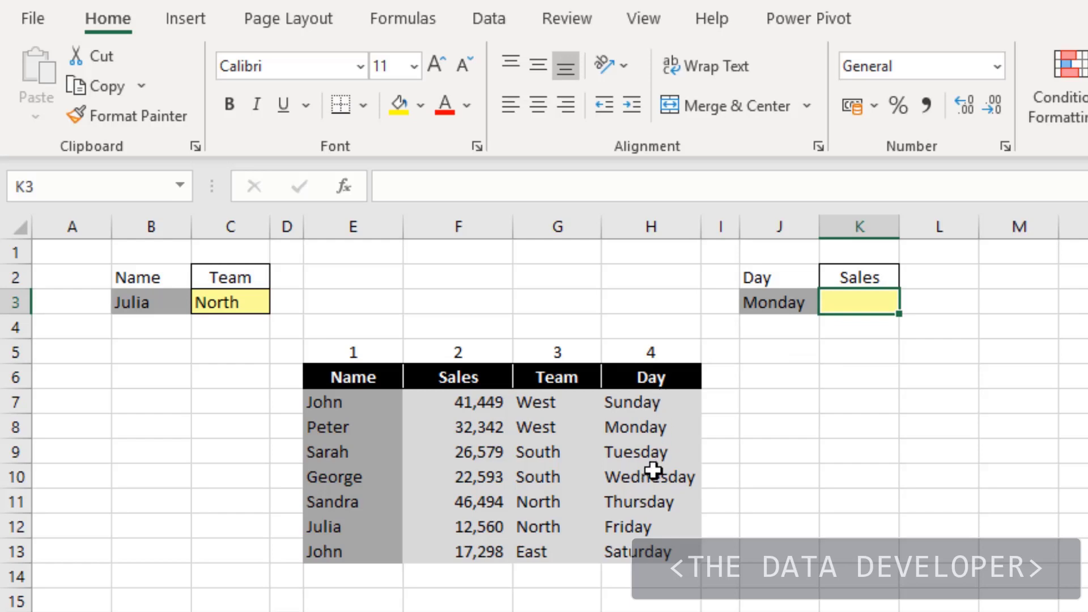
left_click_drag(651, 376, 680, 540)
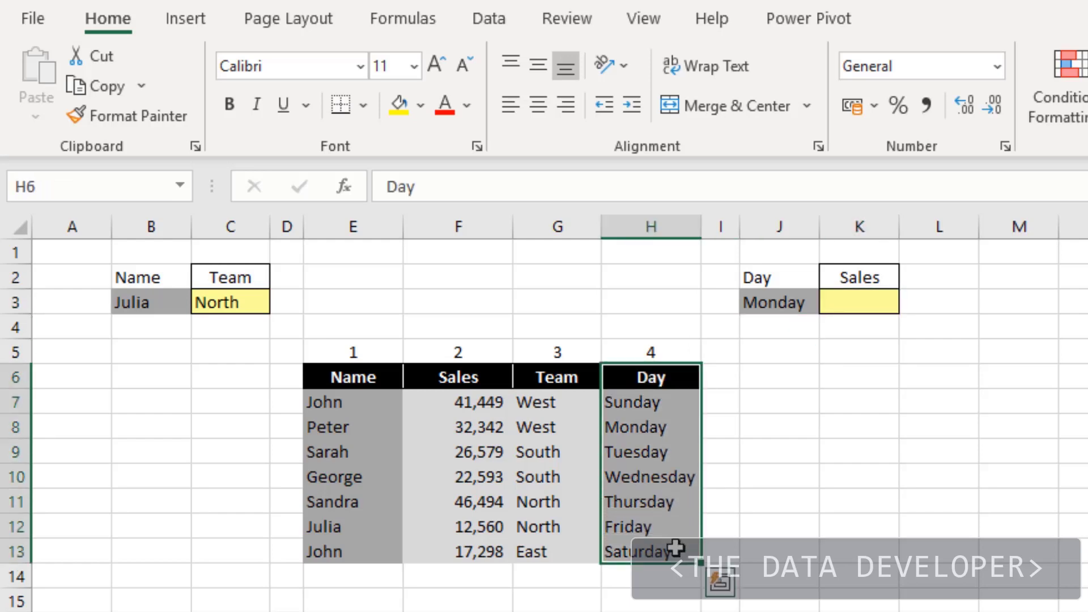
key("ctrl+c")
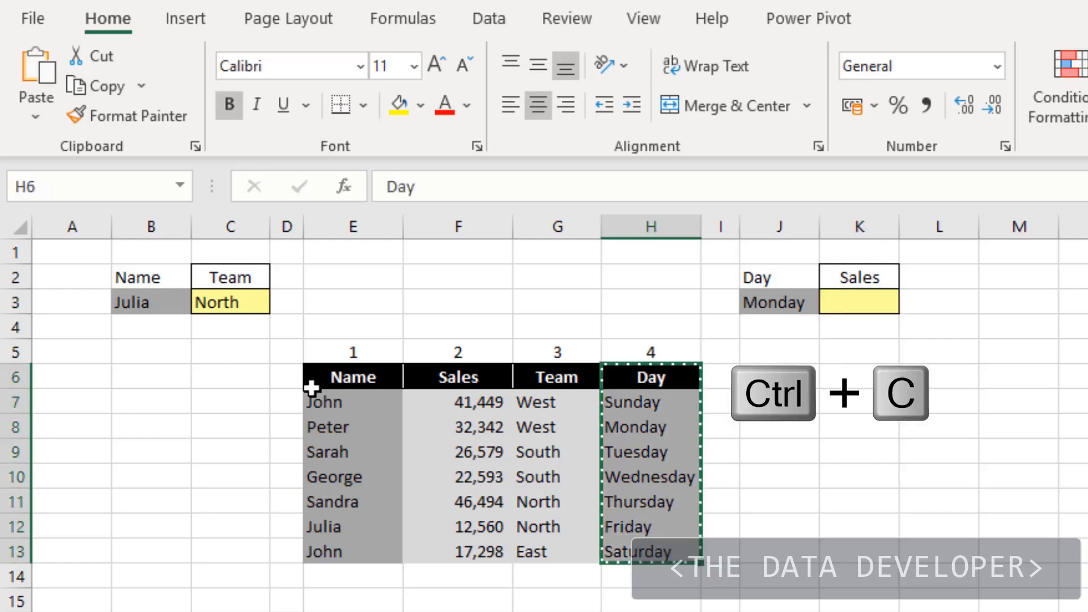
right_click(287, 374)
key("Escape")
key("ctrl+v")
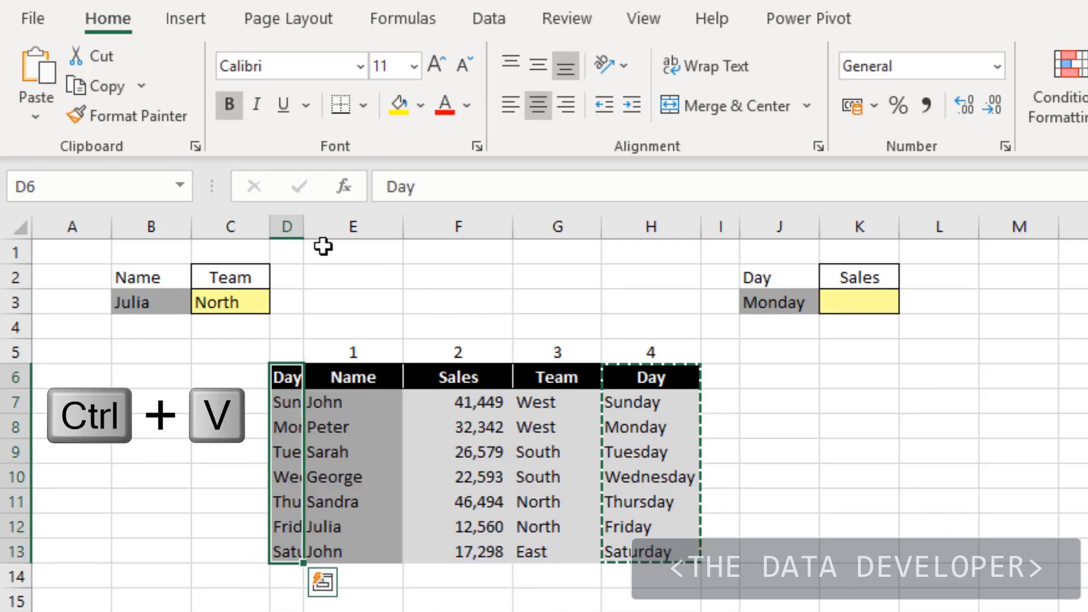
double_click(305, 226)
left_click(919, 444)
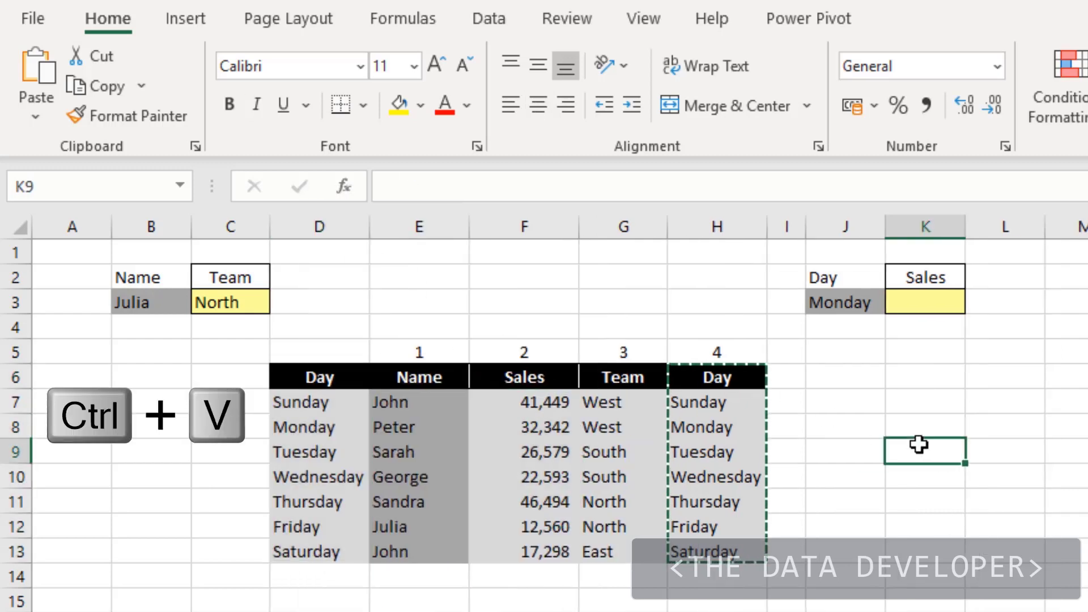
Number the table columns 1 to 5 in cells D5:H5, starting at the copied Day column.
left_click(322, 349)
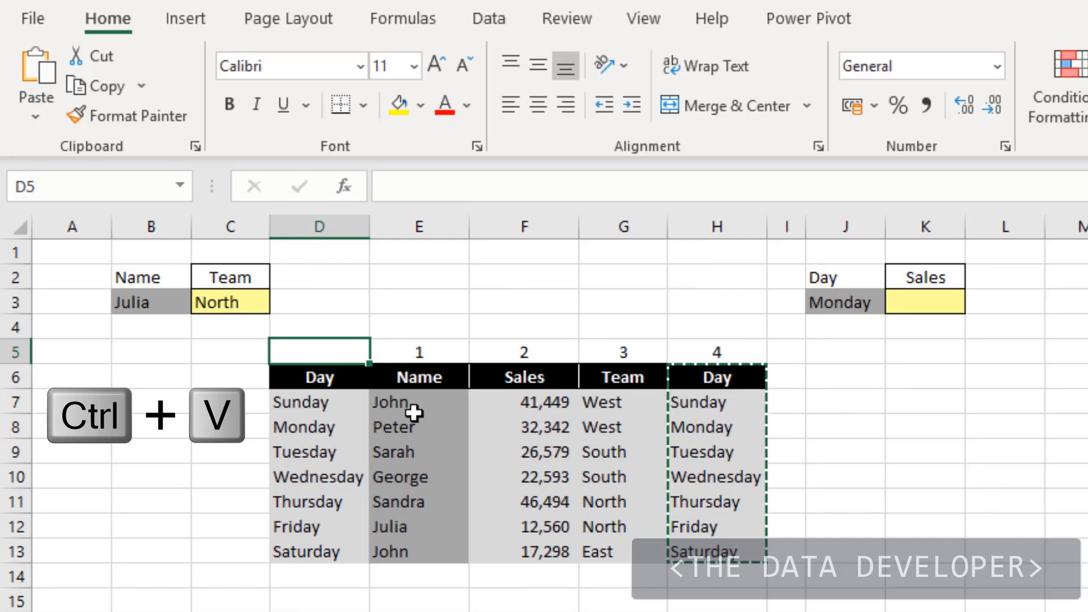
type("1")
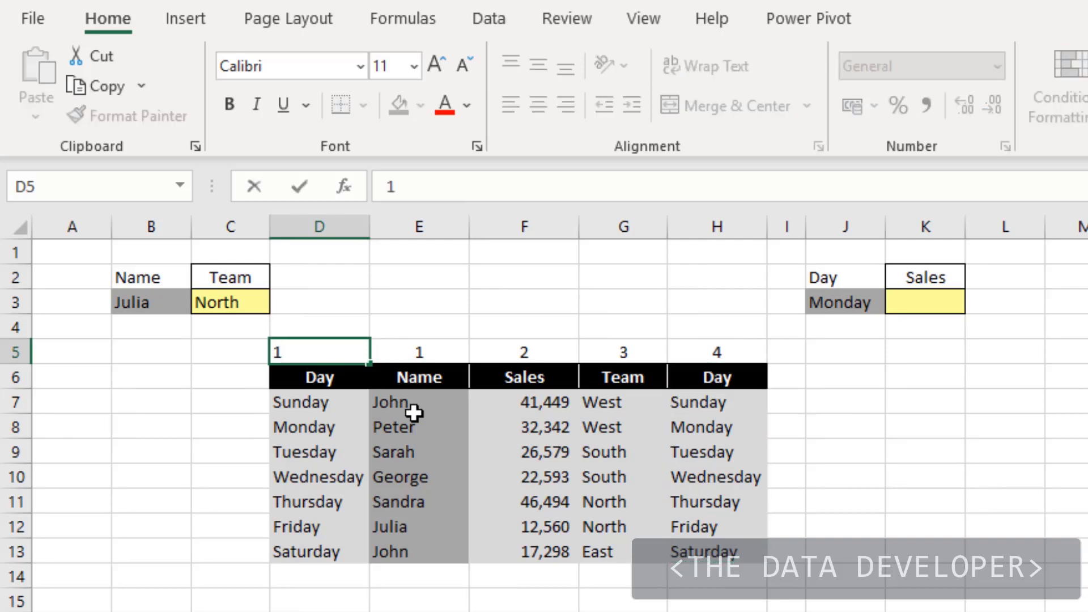
key("Tab")
type("2")
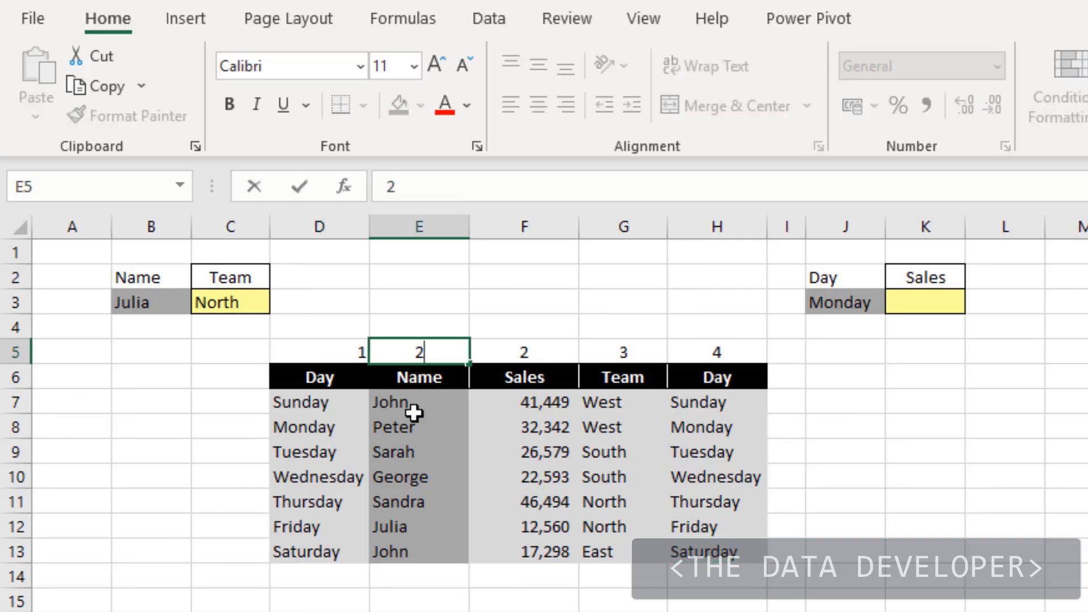
key("Tab")
type("3")
key("Tab")
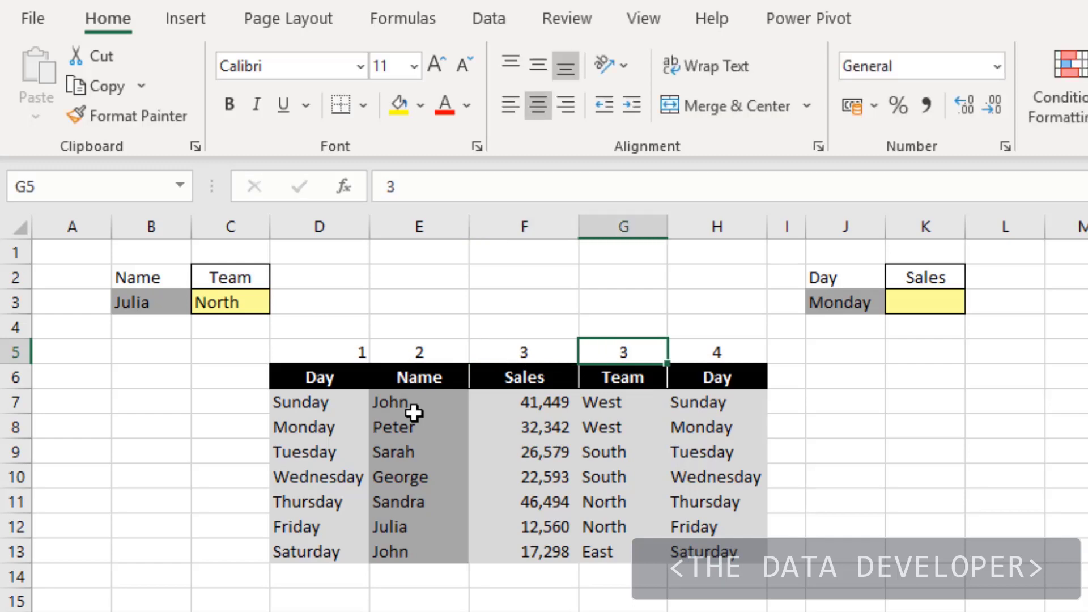
type("4")
key("Tab")
type("5")
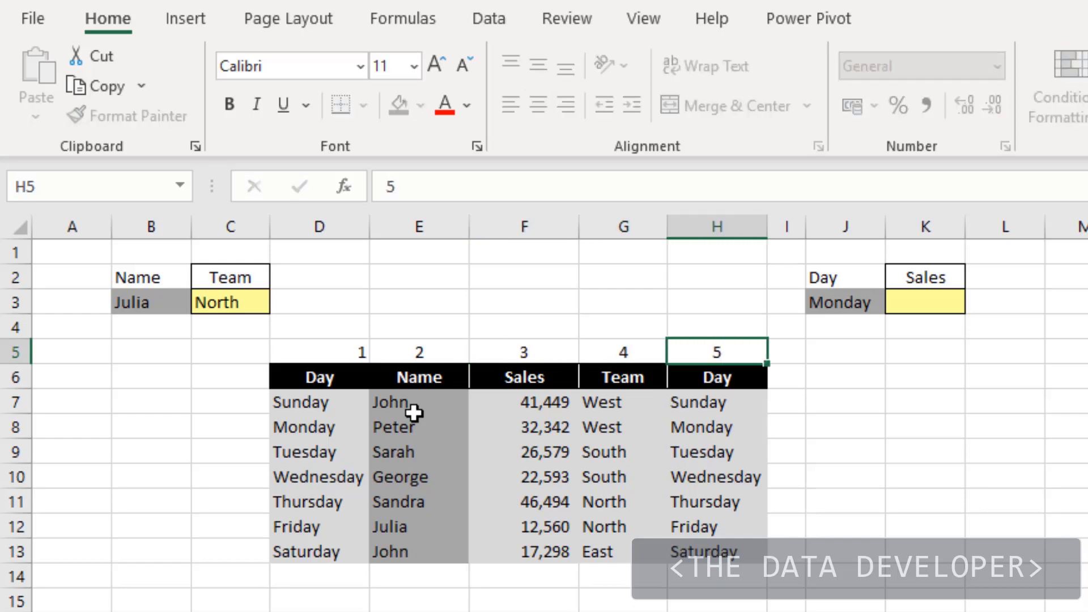
key("Return")
left_click(906, 372)
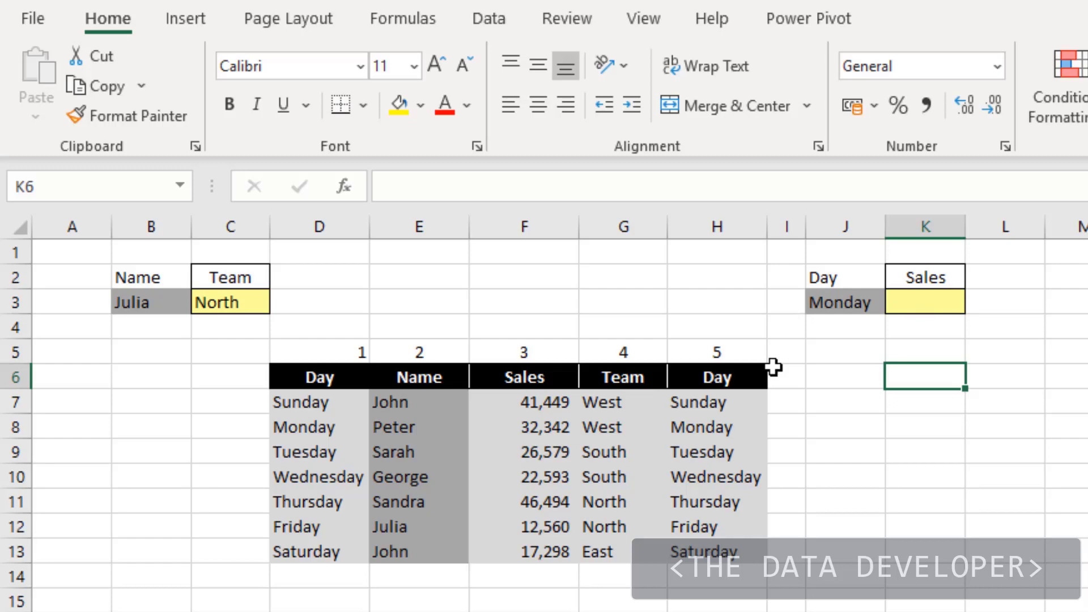
Enter =VLOOKUP(J3,D6:H13,3,0) in the Sales cell K3 to look up sales by day.
left_click(927, 304)
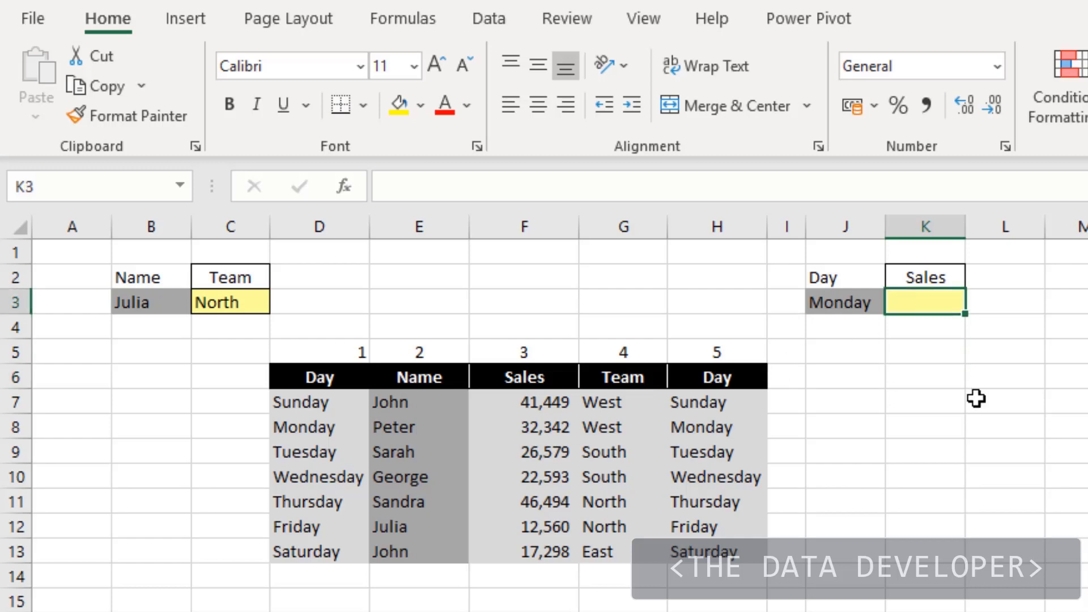
type("=vl")
key("Tab")
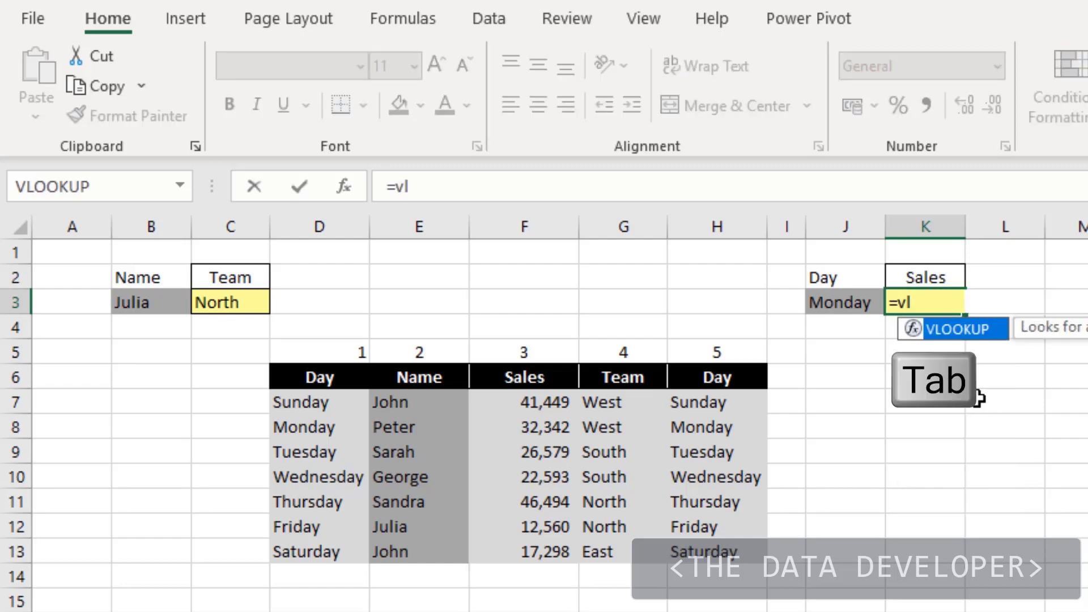
left_click(862, 302)
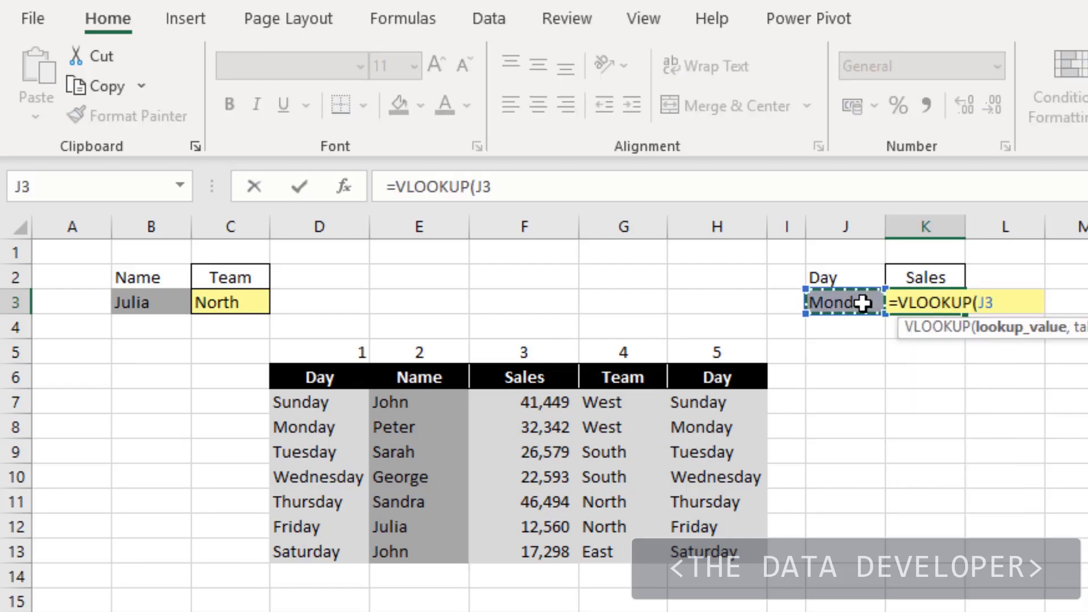
type(",")
left_click_drag(314, 377, 698, 543)
type(",")
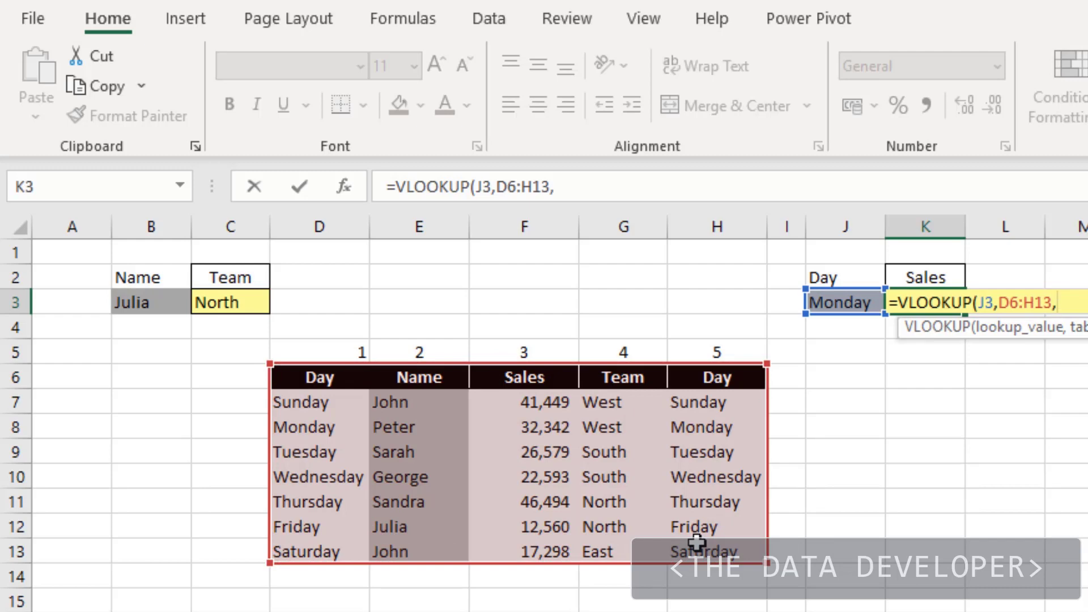
type("3,0")
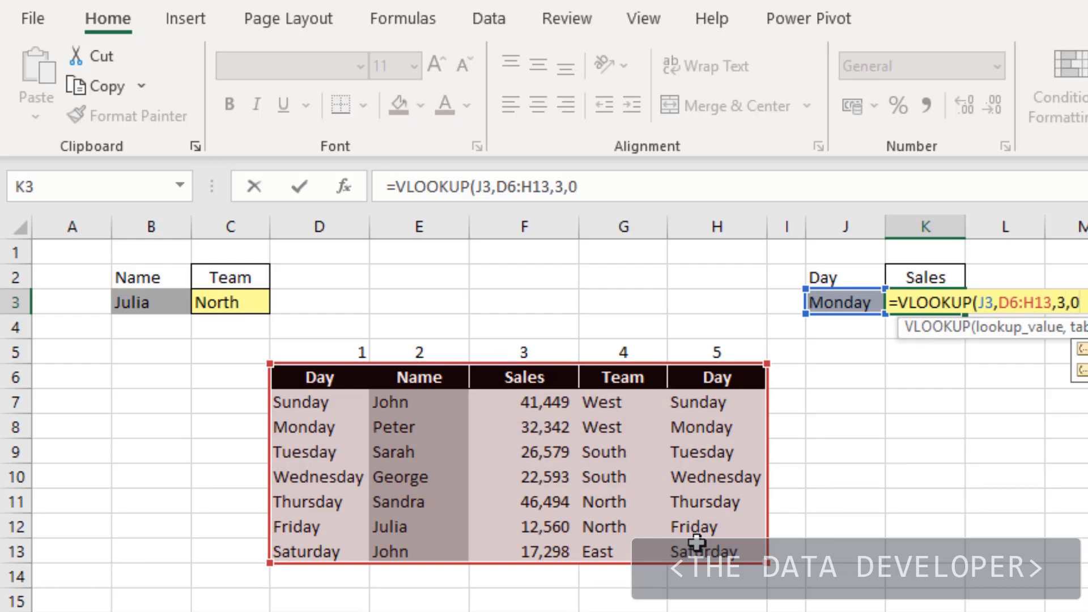
type(")")
key("Return")
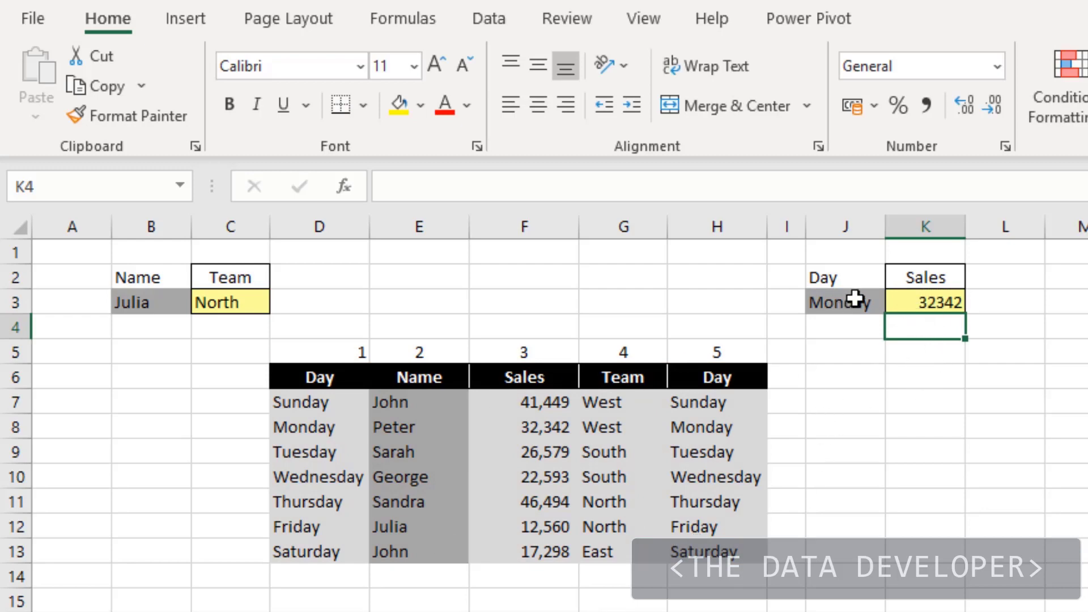
Test the sales-by-day lookup by setting the Day cell J3 to Sunday.
left_click(853, 299)
type("Sunday")
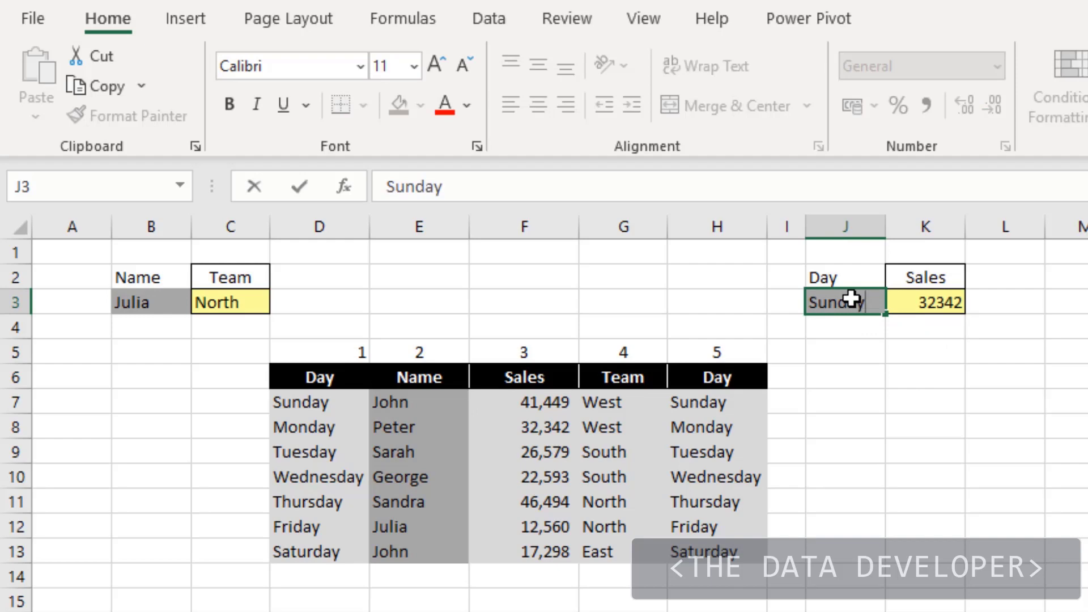
key("Return")
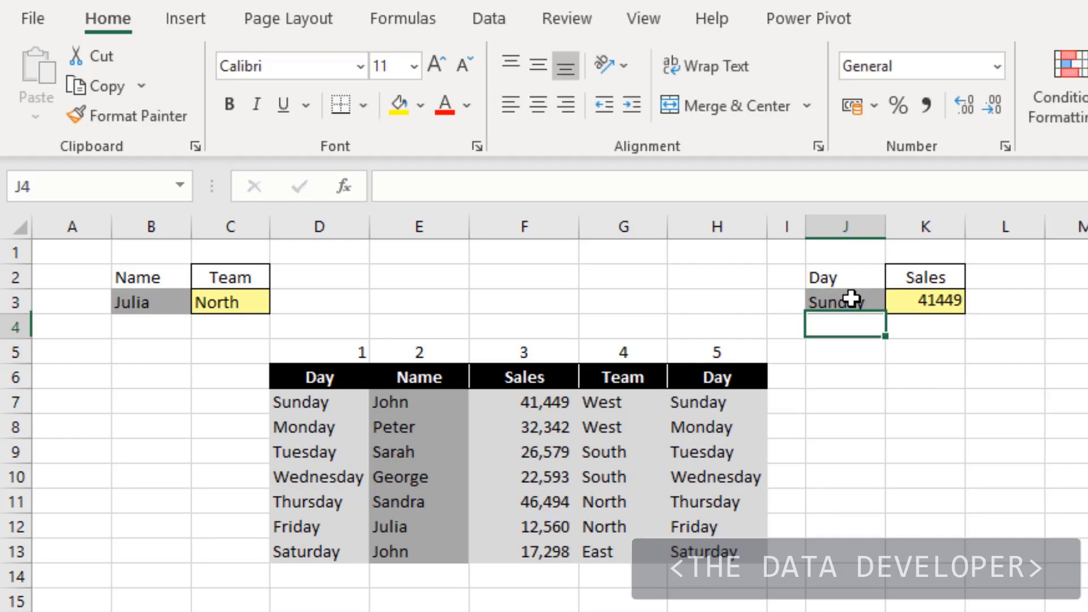
left_click(989, 379)
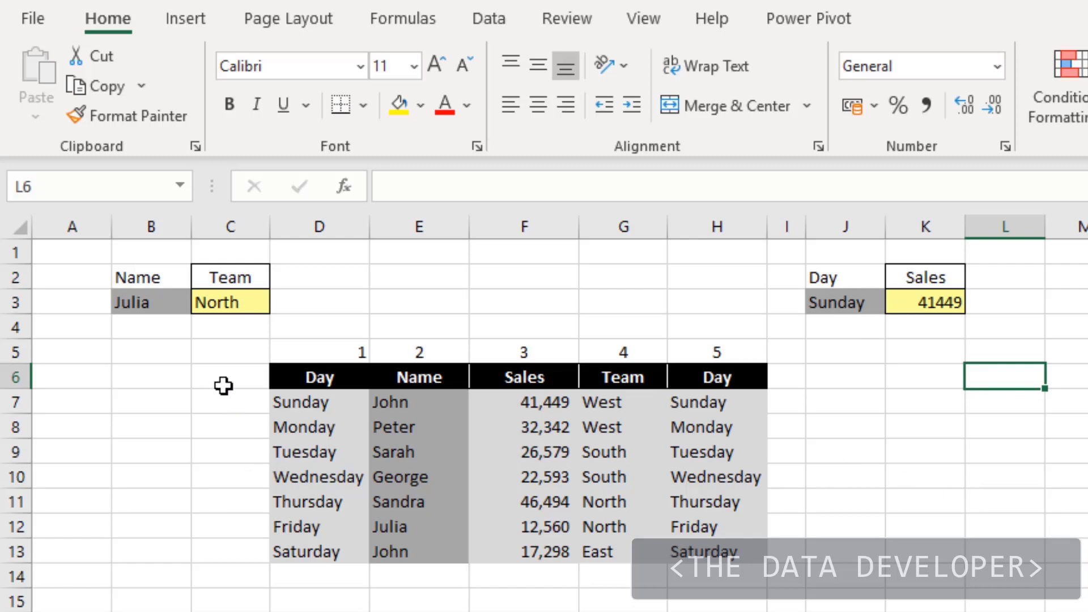
Examine the Team lookup formula in C3 and the table range it references.
left_click(172, 353)
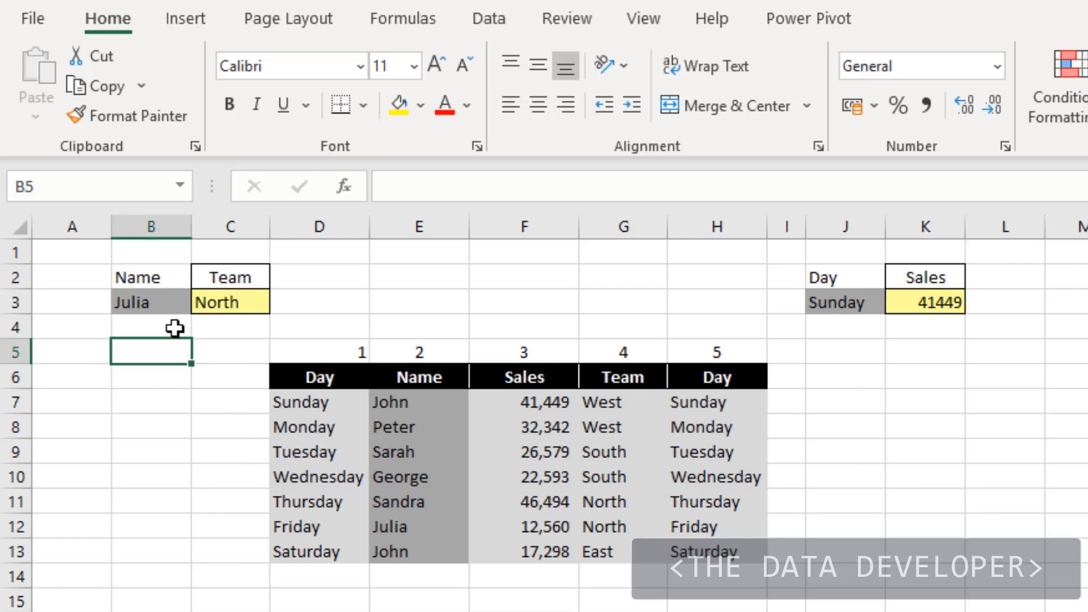
left_click(238, 301)
left_click(638, 187)
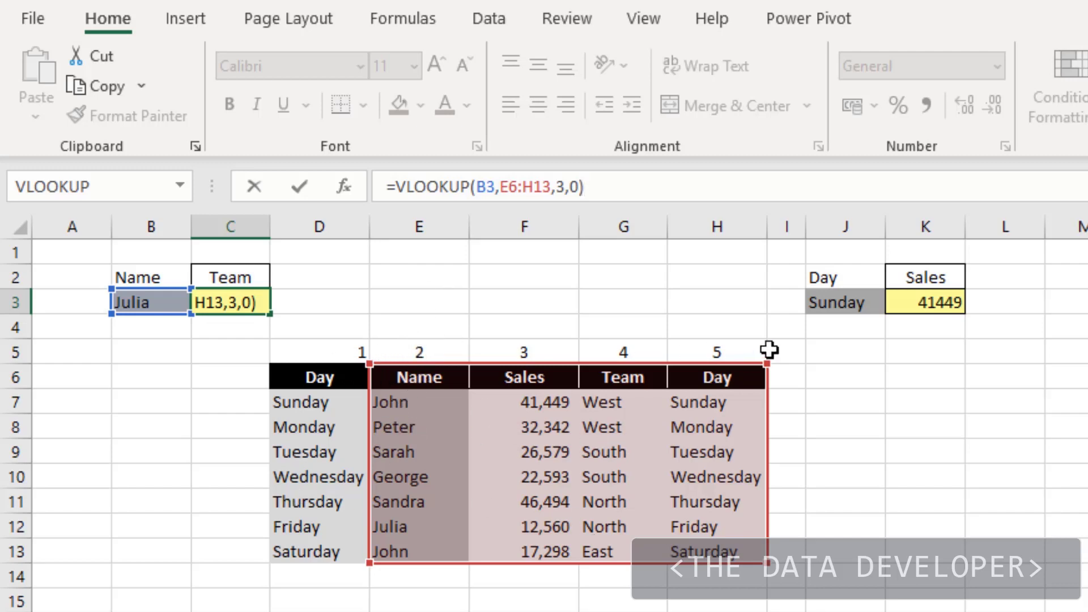
On the sheet with the Sales and Commision table, enter =VLOOKUP(B3,E6:F12,2,FALSE) in the Commision cell C3.
left_click(832, 602)
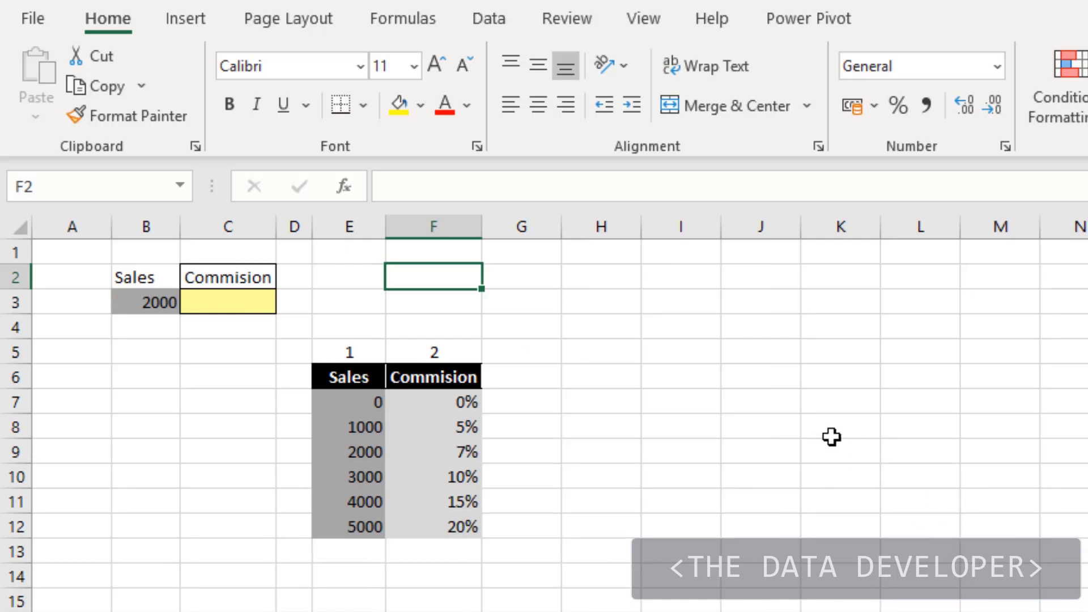
left_click(831, 435)
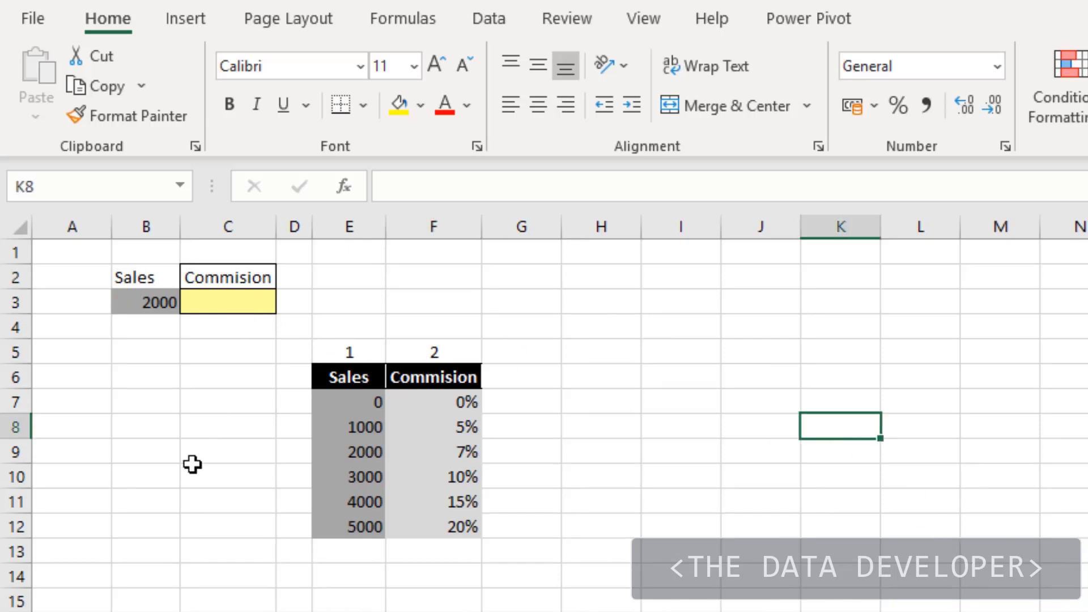
left_click(224, 306)
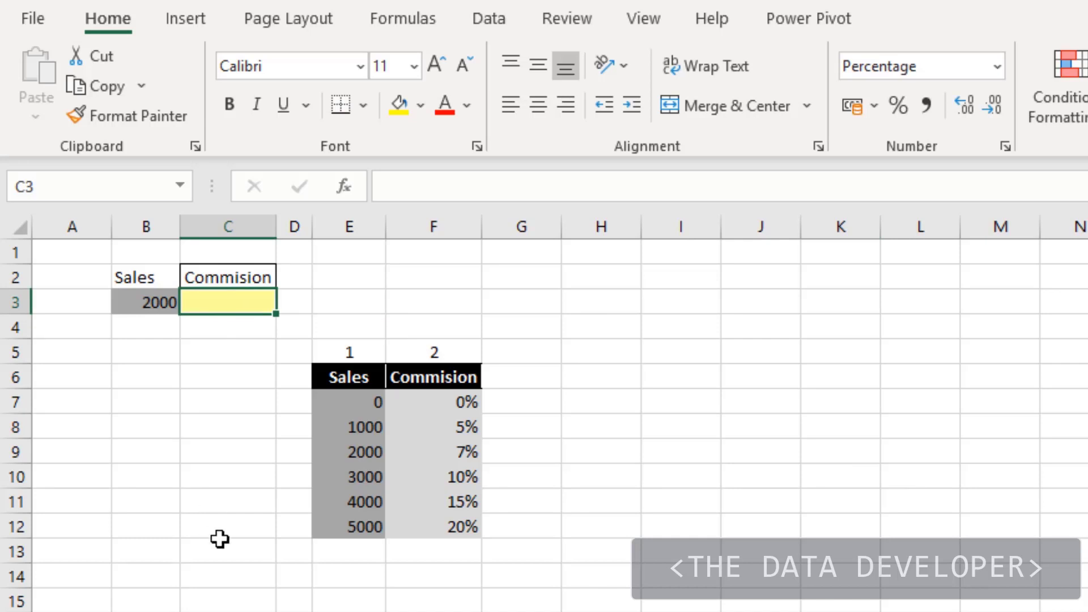
type("=vl")
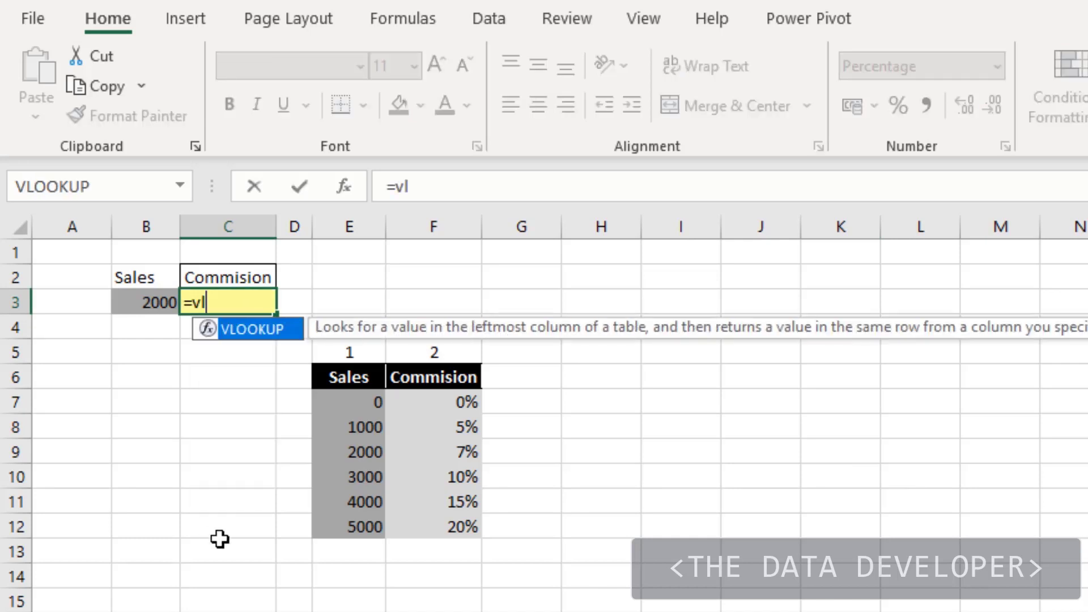
key("Tab")
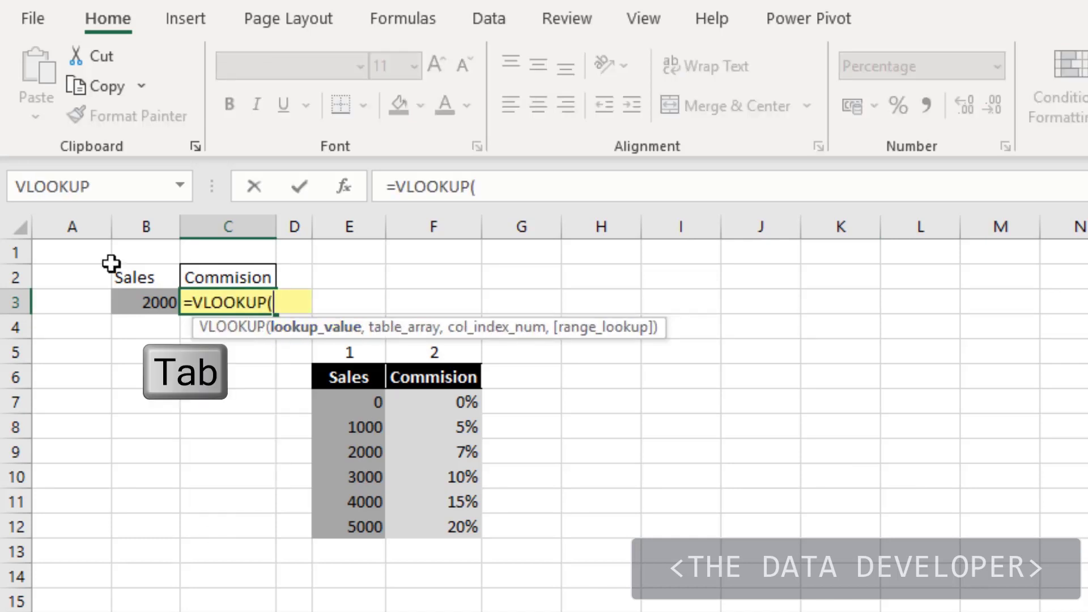
left_click(148, 305)
type(",")
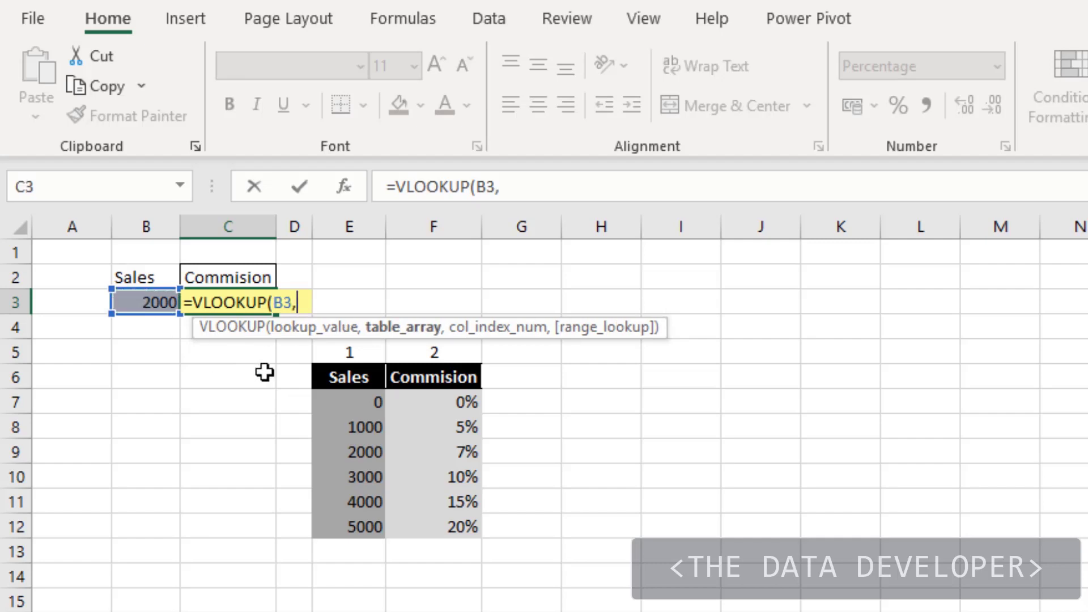
left_click_drag(343, 374, 435, 516)
type(",")
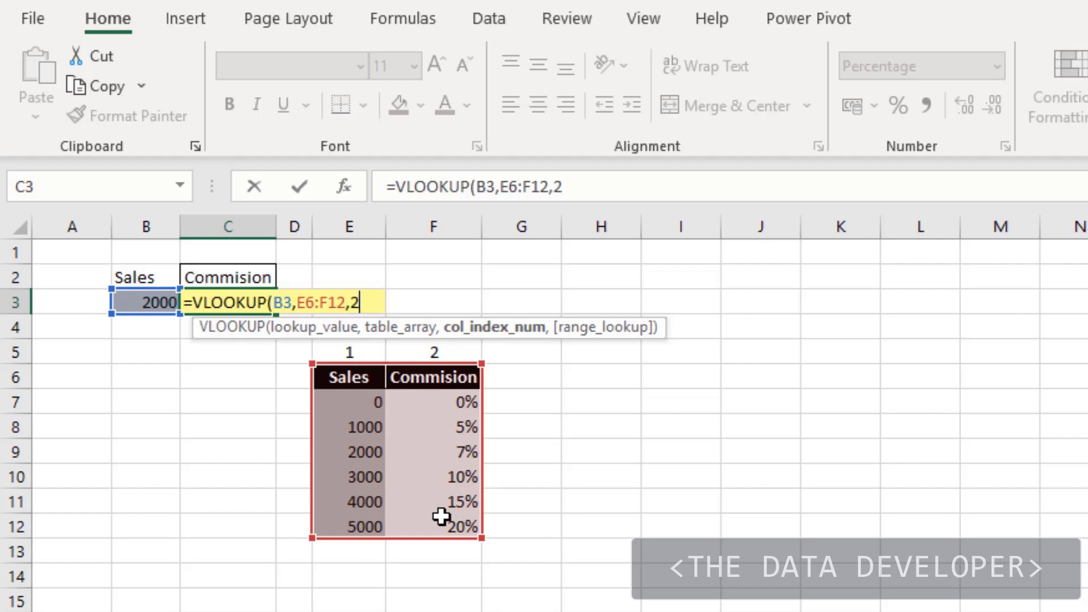
type("2,")
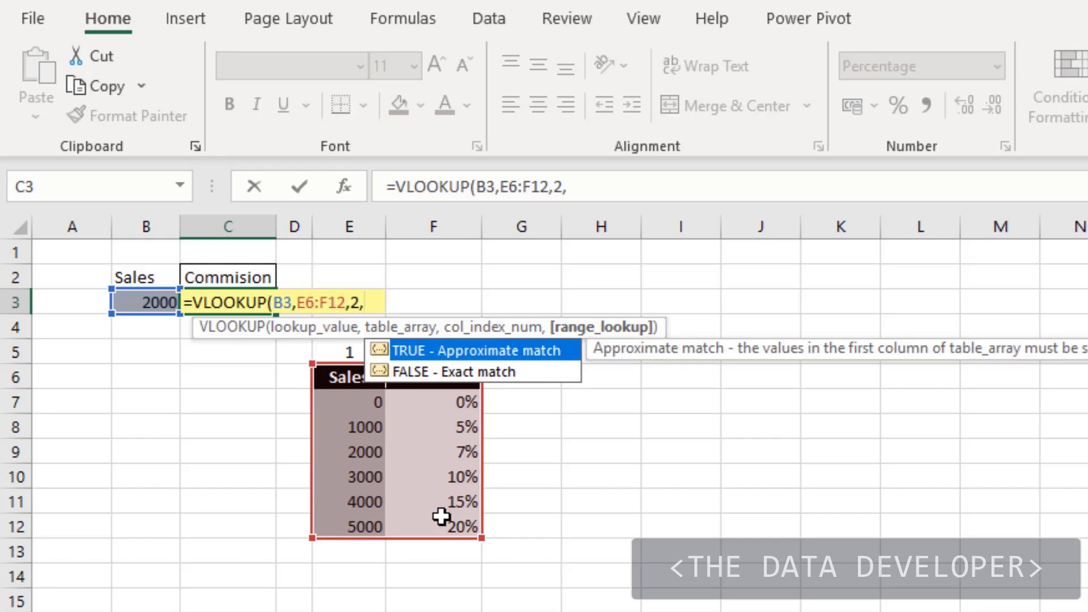
left_click(402, 373)
double_click(402, 373)
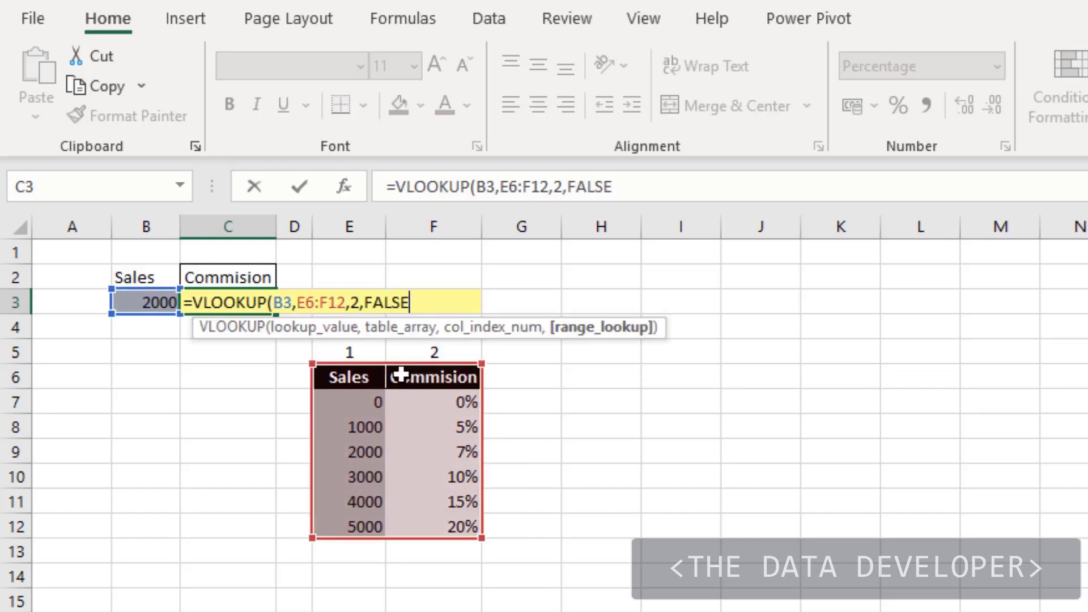
type(")")
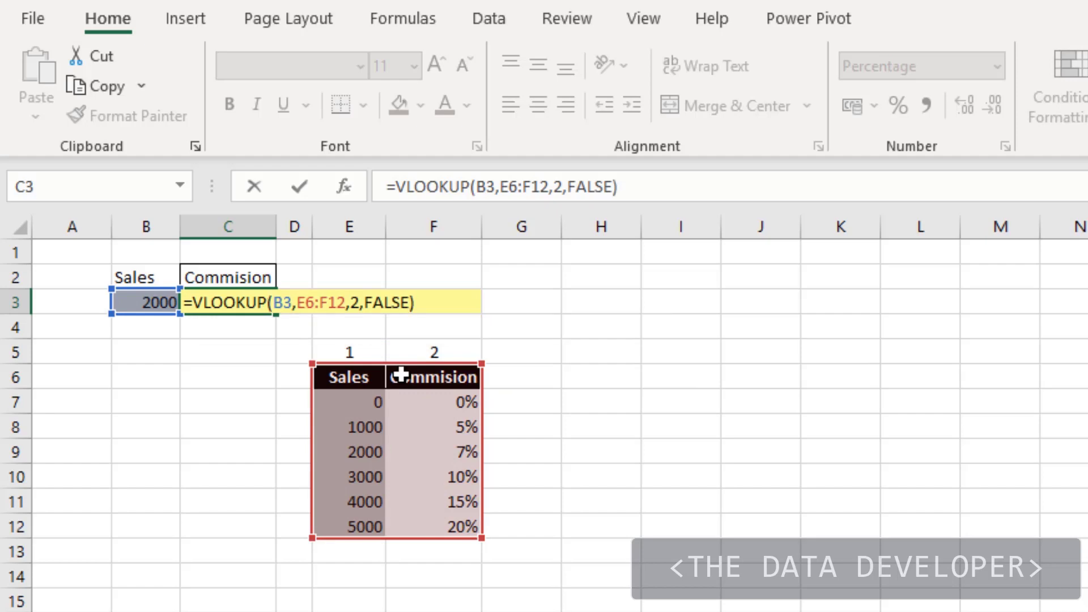
key("Return")
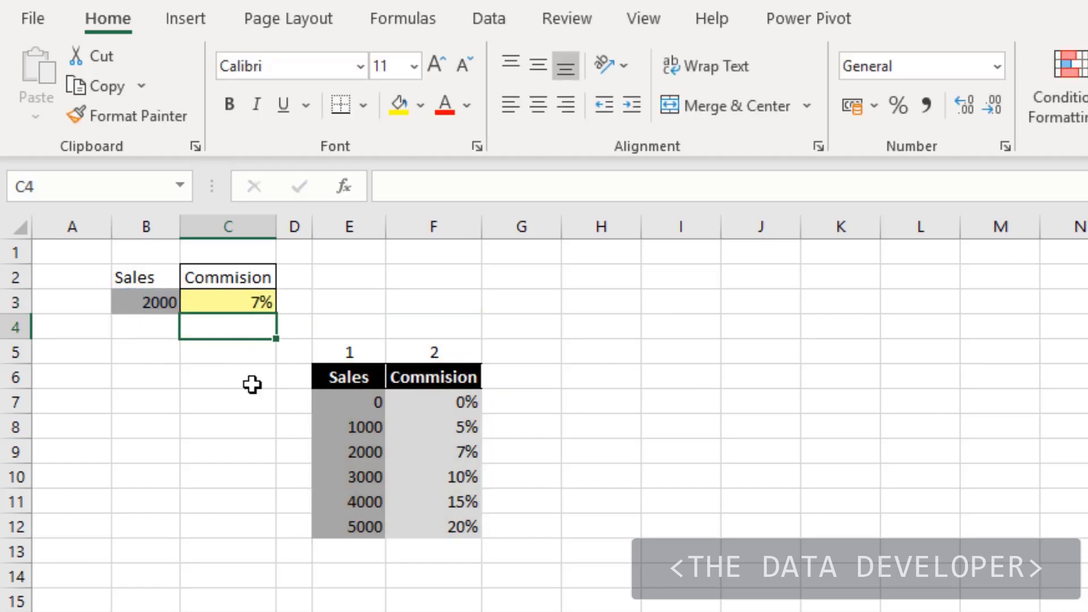
Test the exact-match commission lookup by setting the Sales cell B3 to 3000.
left_click(160, 308)
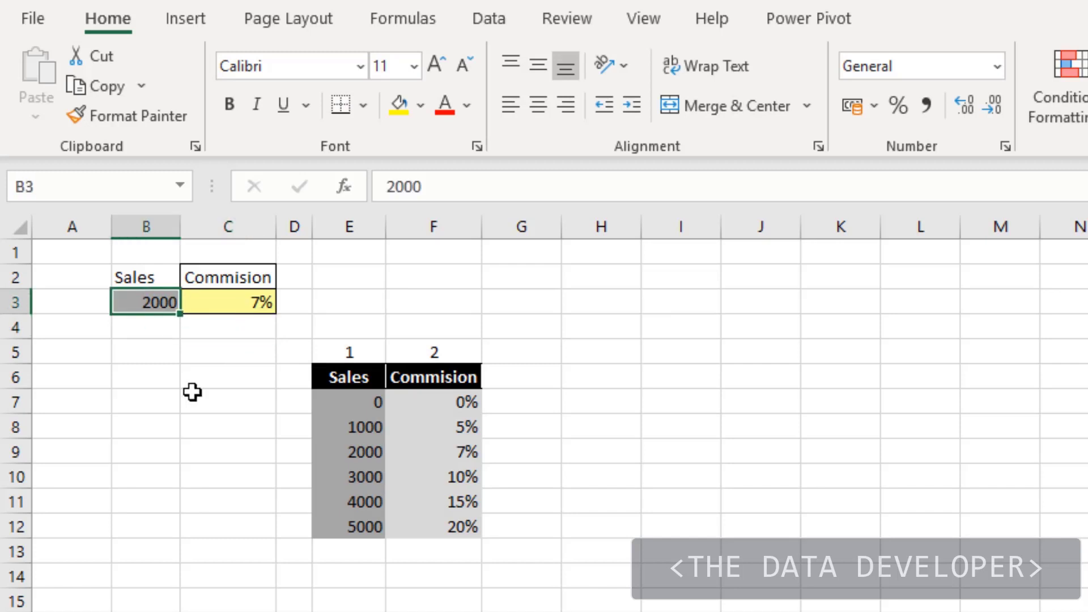
type("300")
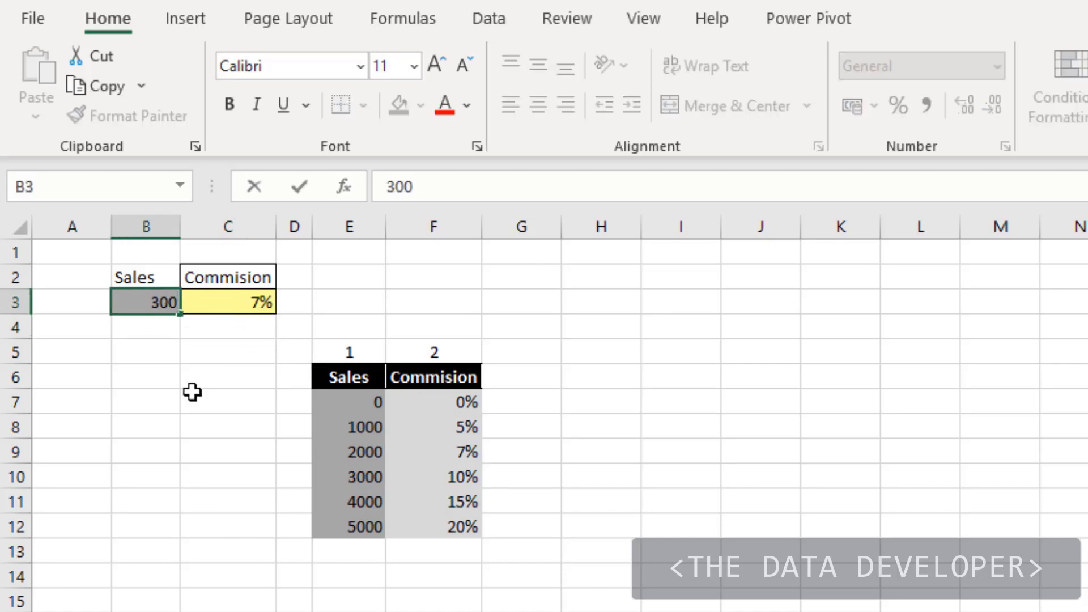
type("0")
key("Return")
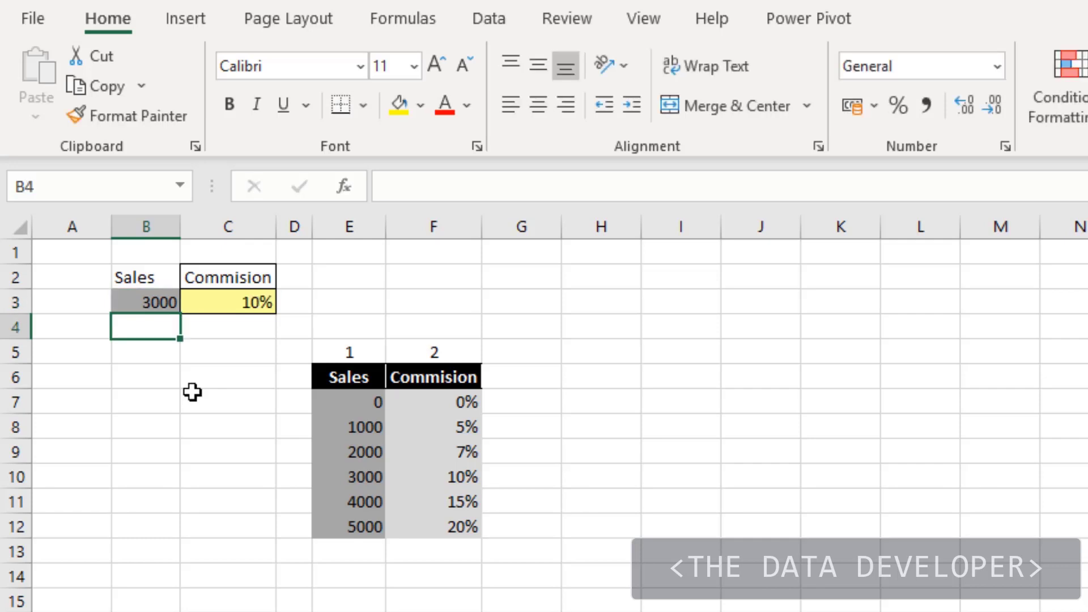
Change the range_lookup argument of the commission VLOOKUP in C3 to TRUE for an approximate match.
key("Up")
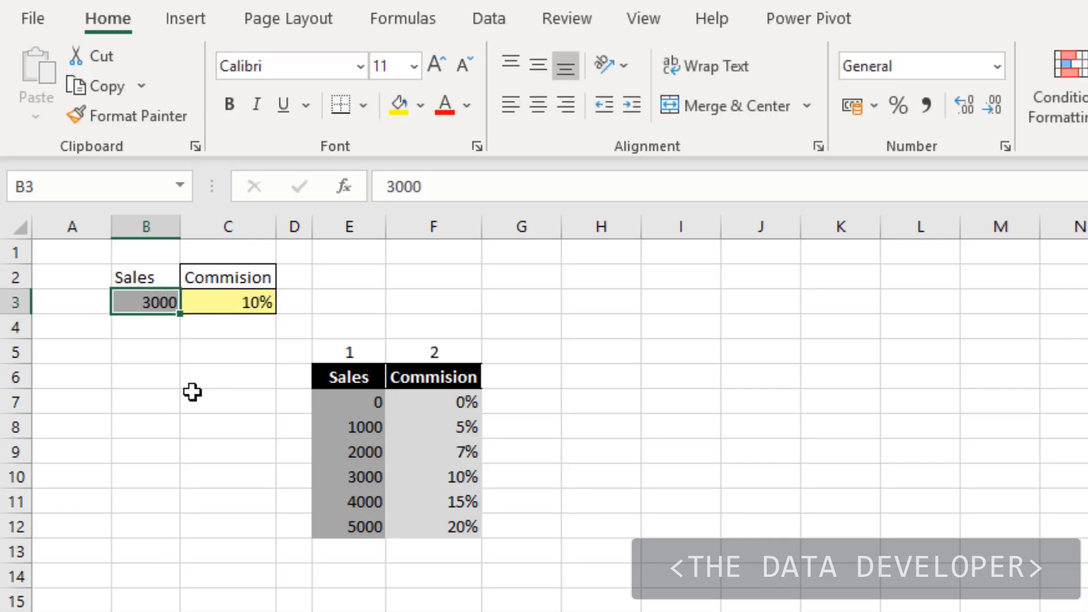
key("Right")
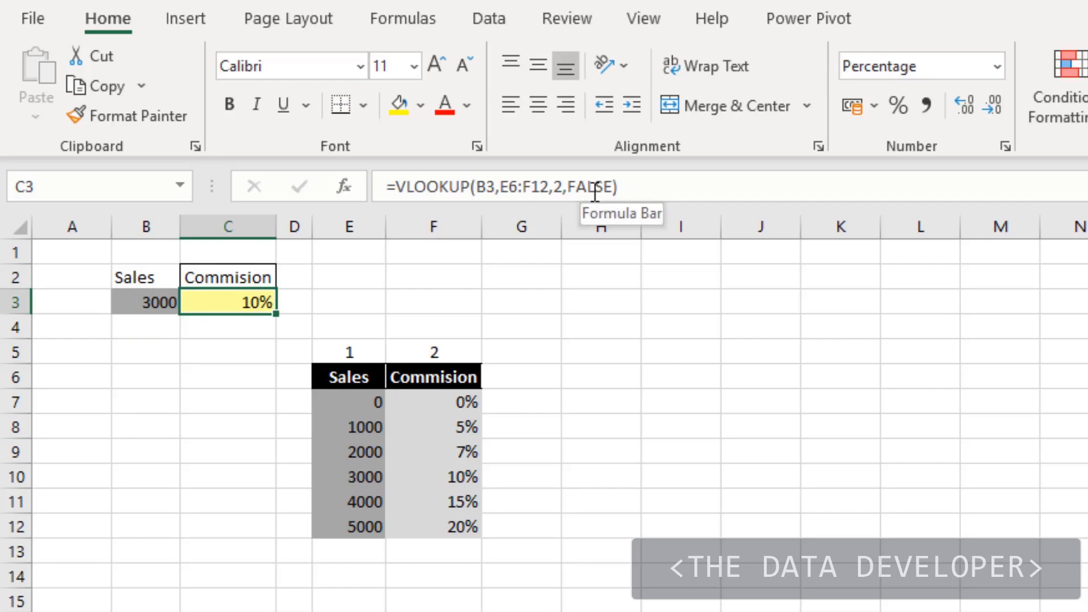
left_click_drag(615, 186, 569, 187)
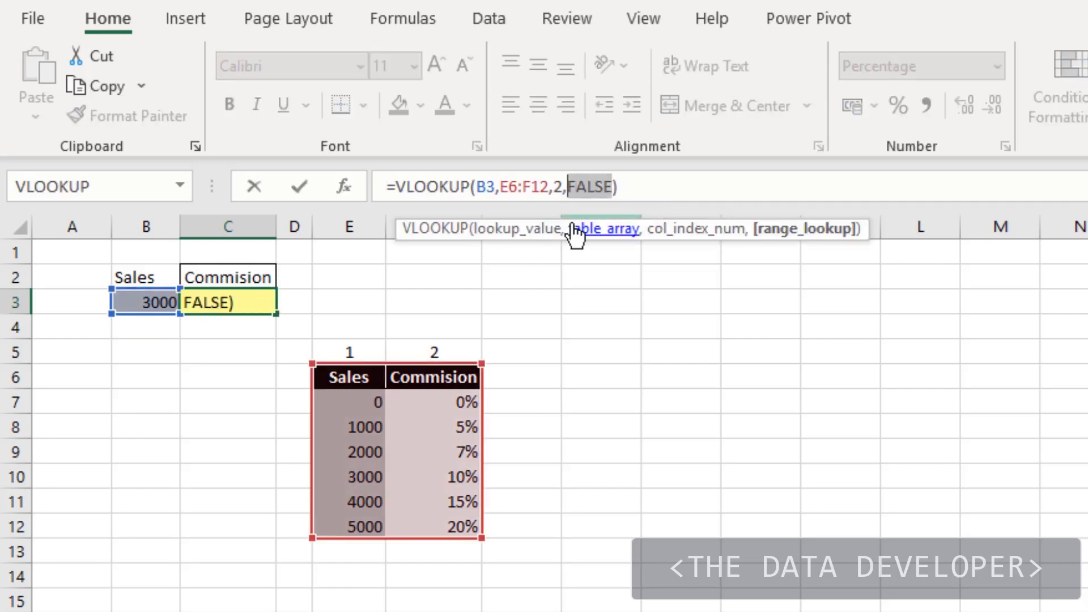
type("TRU")
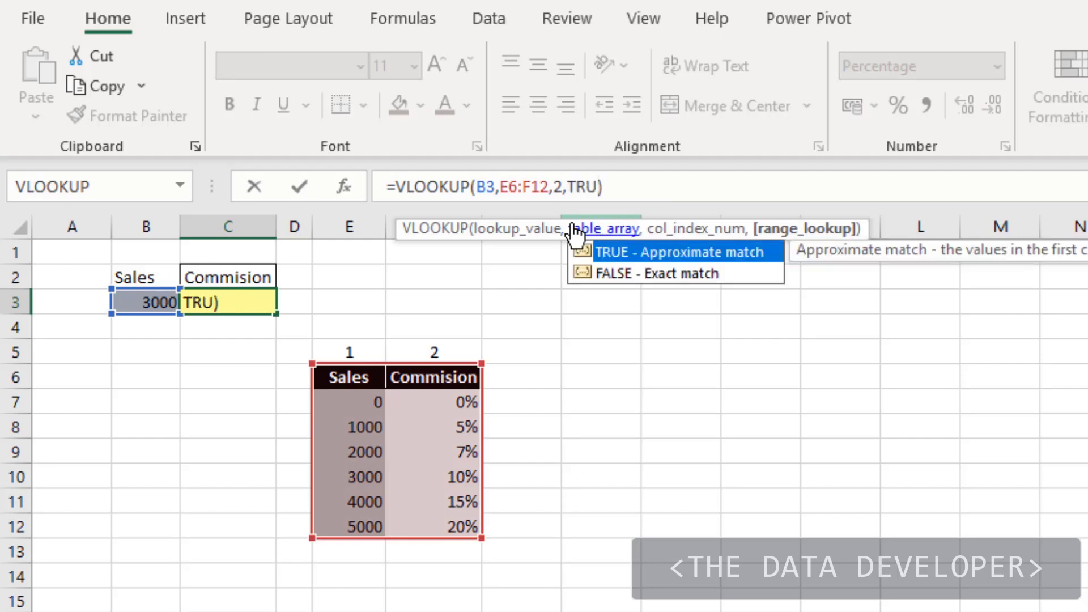
type("E")
key("Return")
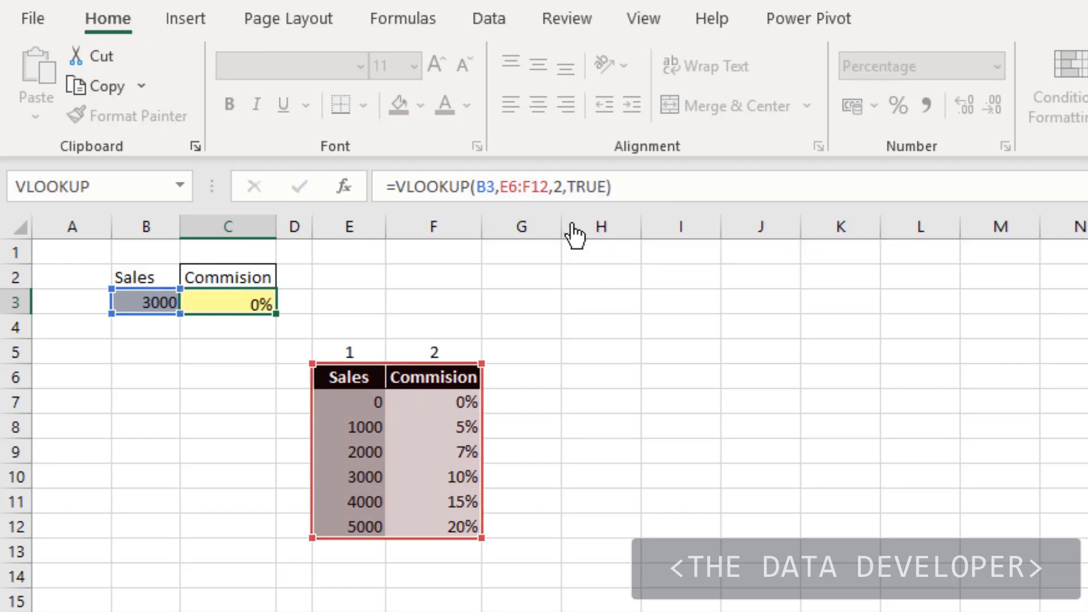
Set the range_lookup argument of the C3 formula back to FALSE for an exact match.
left_click(220, 303)
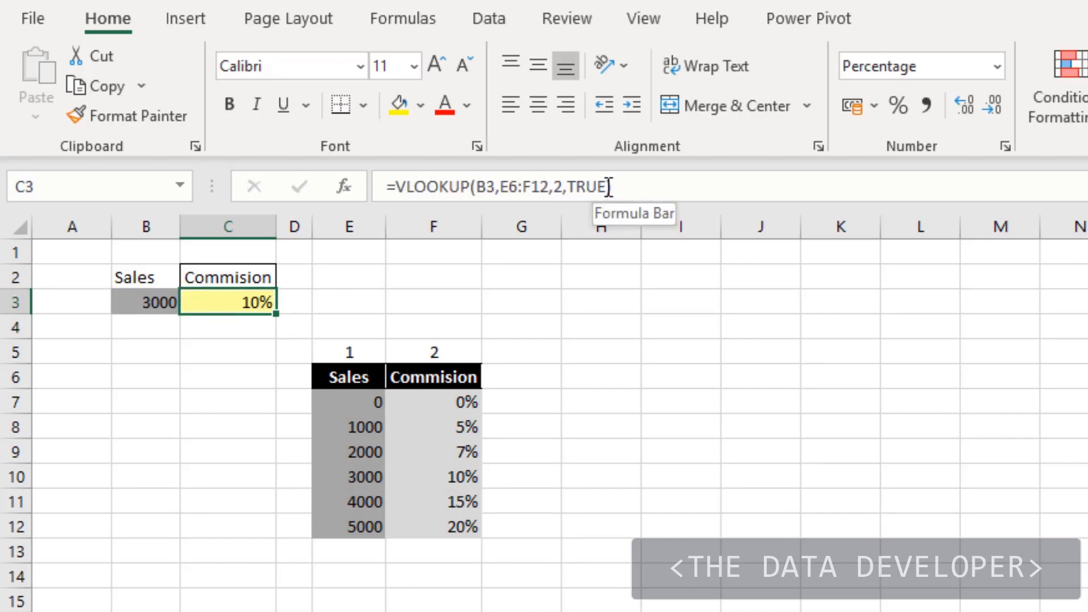
left_click_drag(608, 186, 572, 188)
type("FALSE")
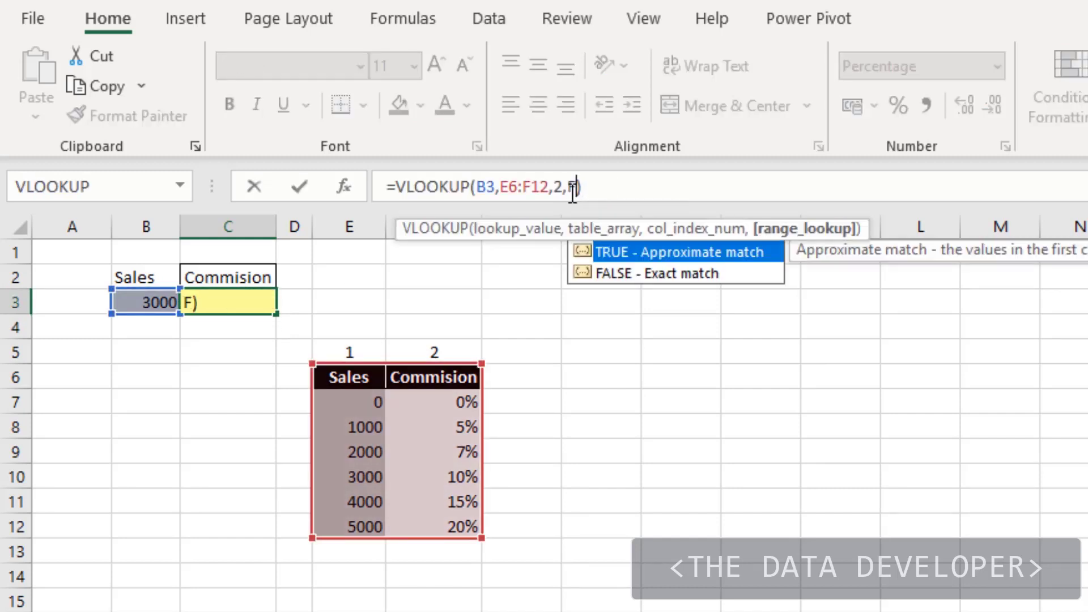
key("Return")
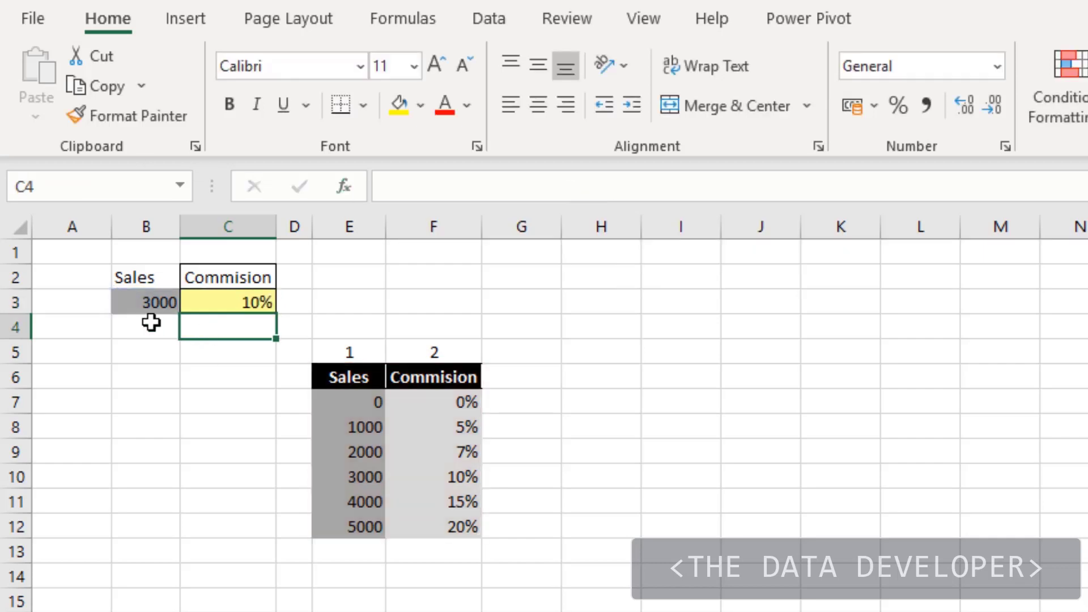
Test the exact-match lookup with a sales amount missing from the table by setting B3 to 2125.
left_click(153, 301)
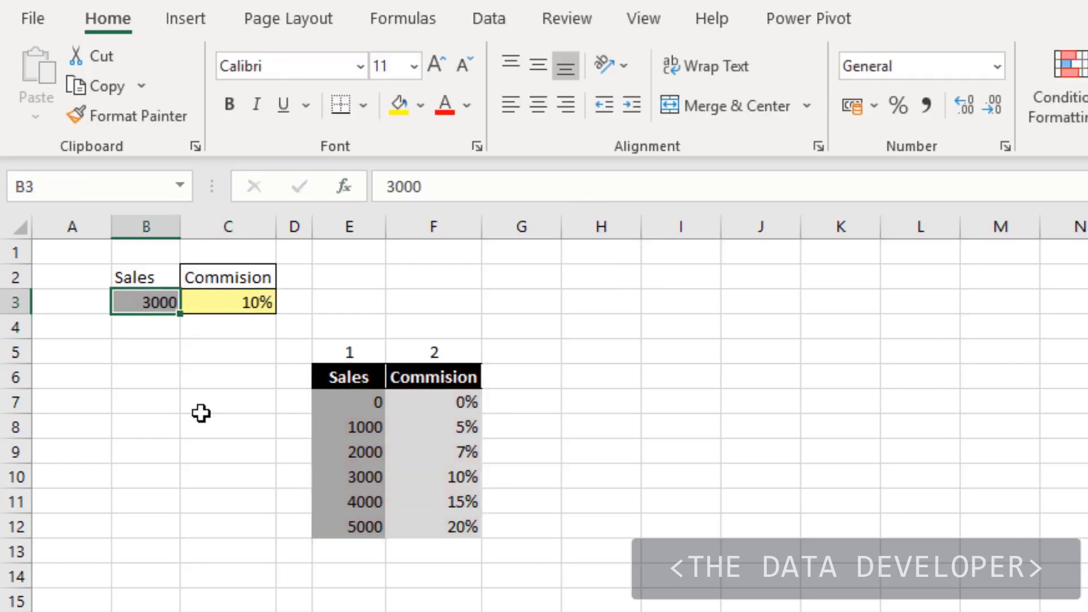
type("2125")
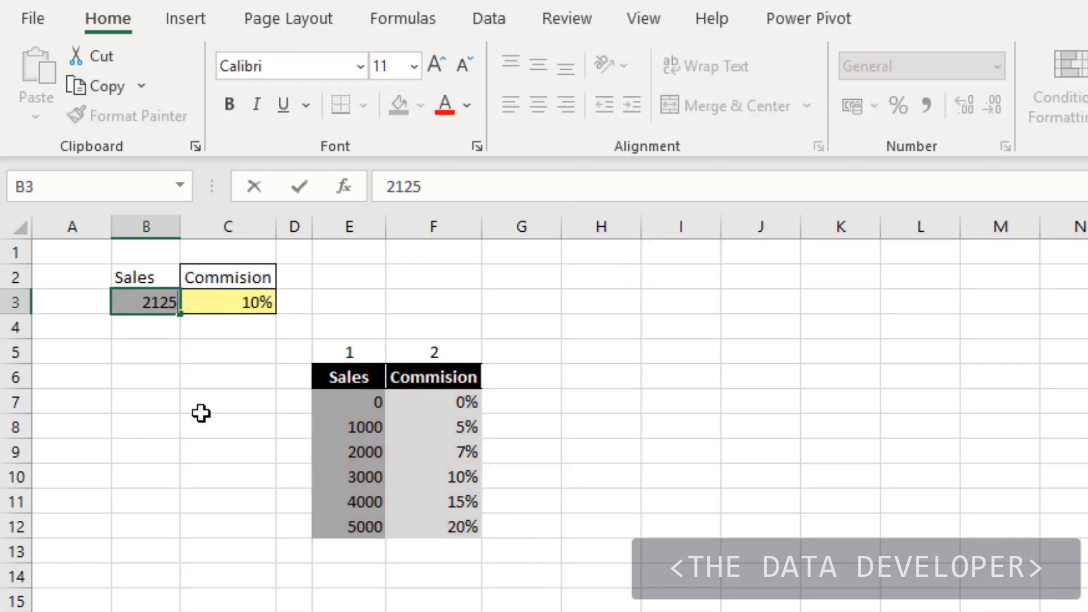
key("Return")
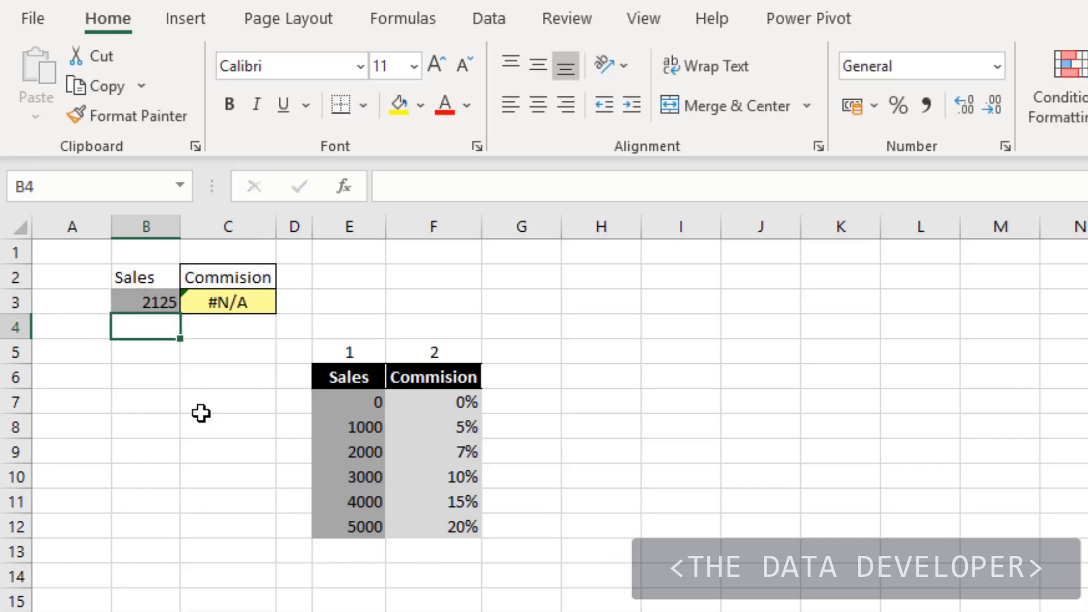
left_click(235, 303)
left_click(118, 373)
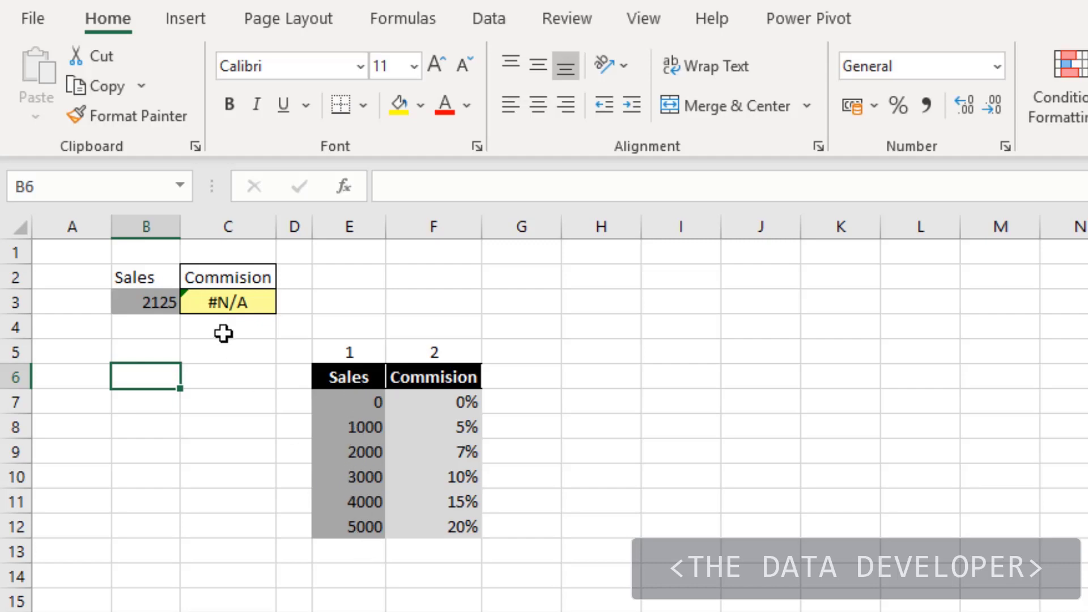
Switch the commission lookup in C3 to approximate match so the formula reads =VLOOKUP(B3,E6:F12,2,TRUE).
left_click(208, 303)
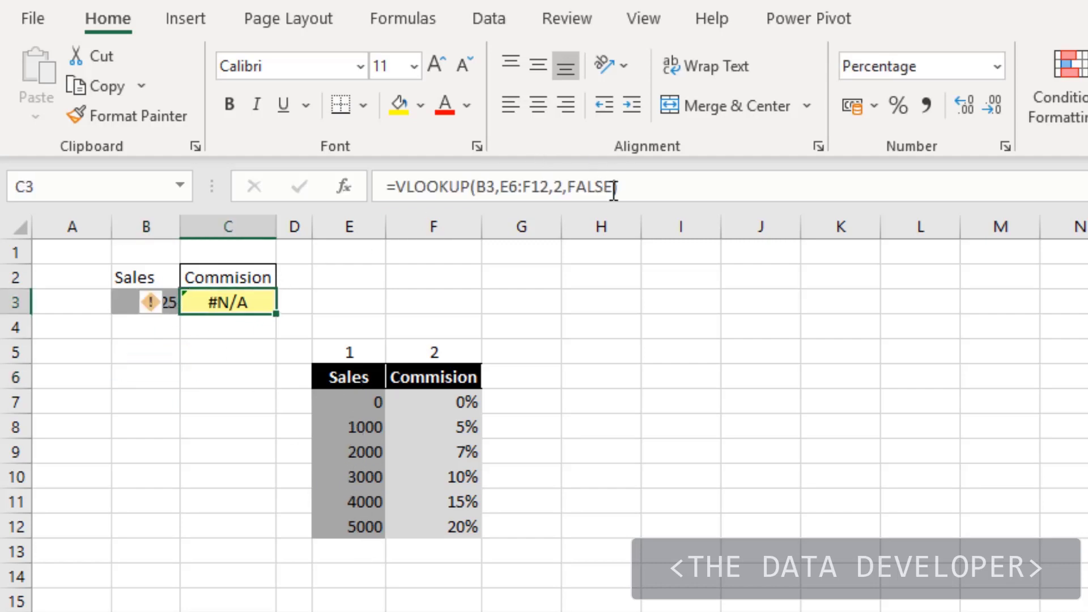
double_click(576, 187)
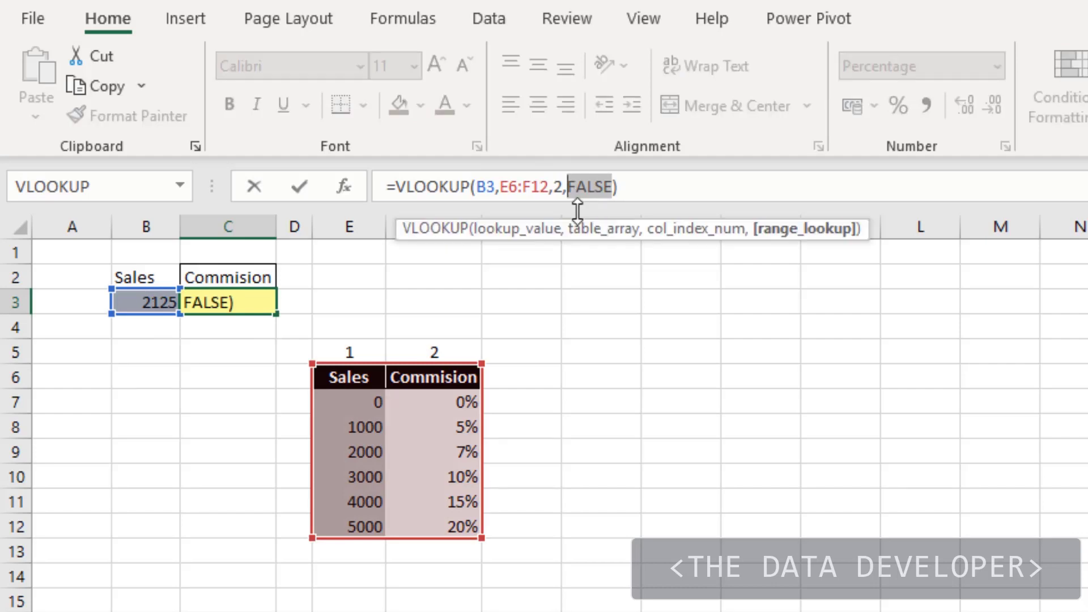
type("TRUE")
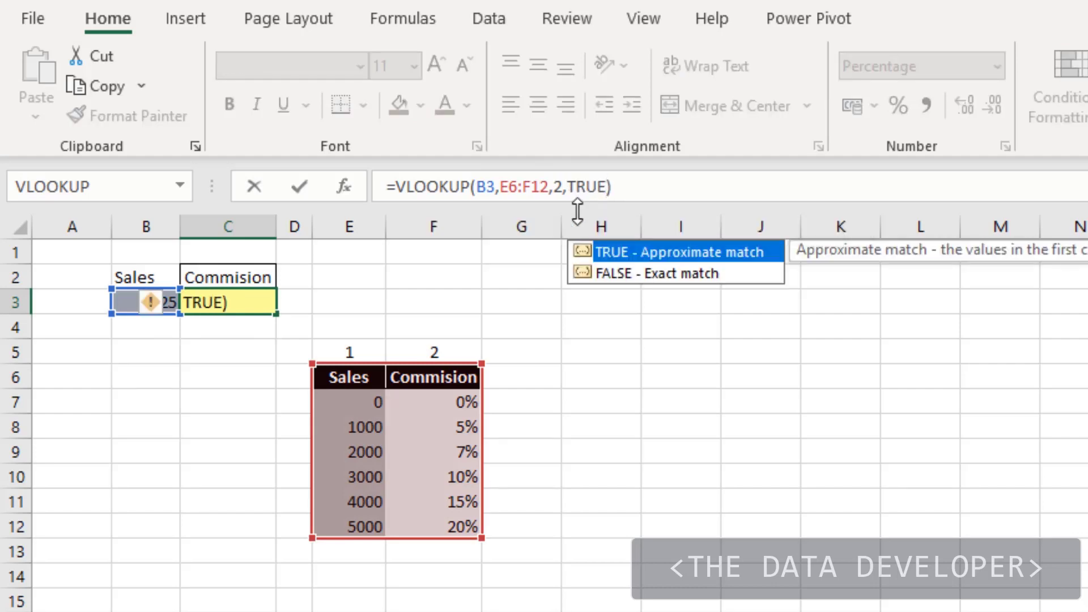
key("Return")
left_click(246, 408)
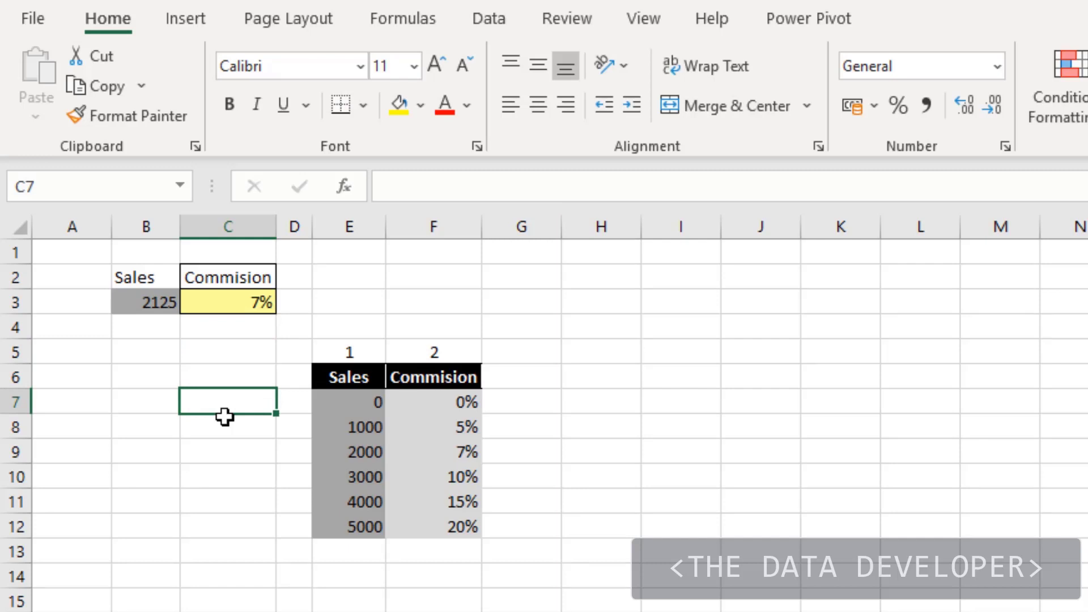
Test the approximate-match commission lookup by setting the Sales cell B3 to 0 and to 999.
left_click(359, 436)
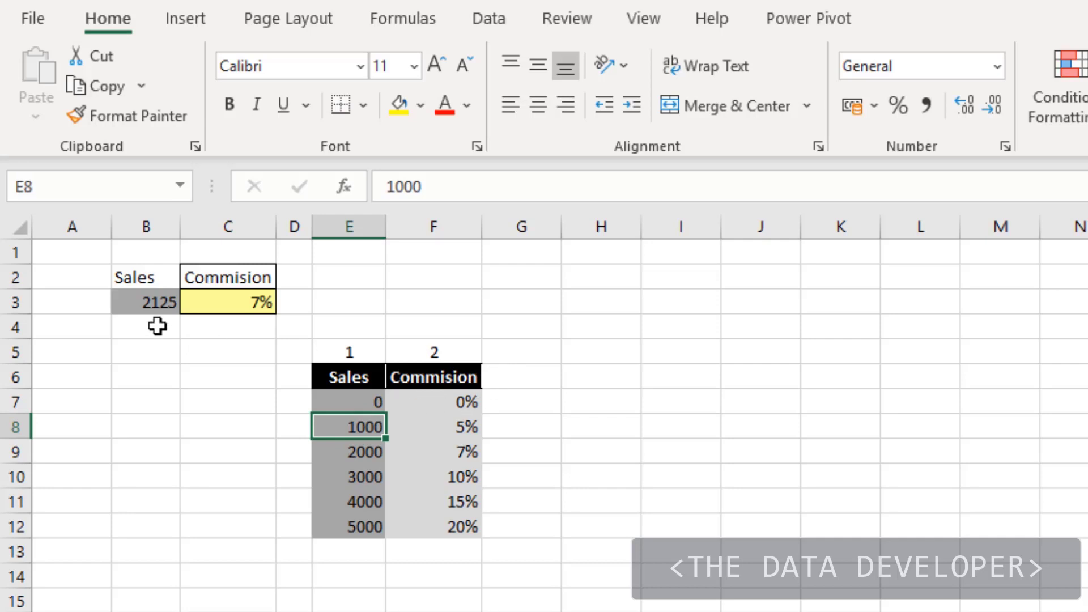
left_click(152, 306)
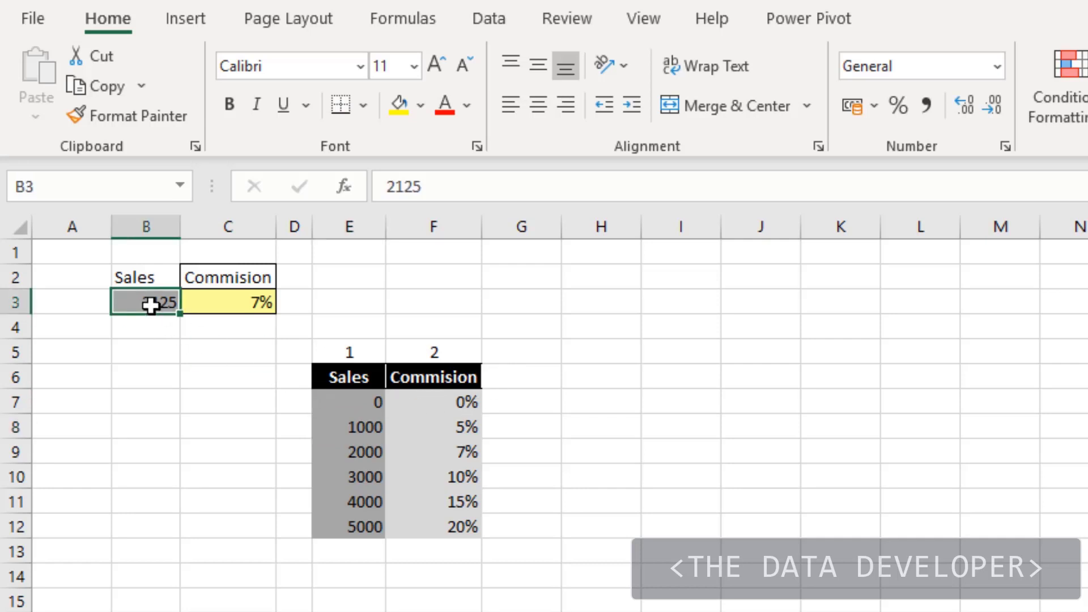
type("0")
key("Return")
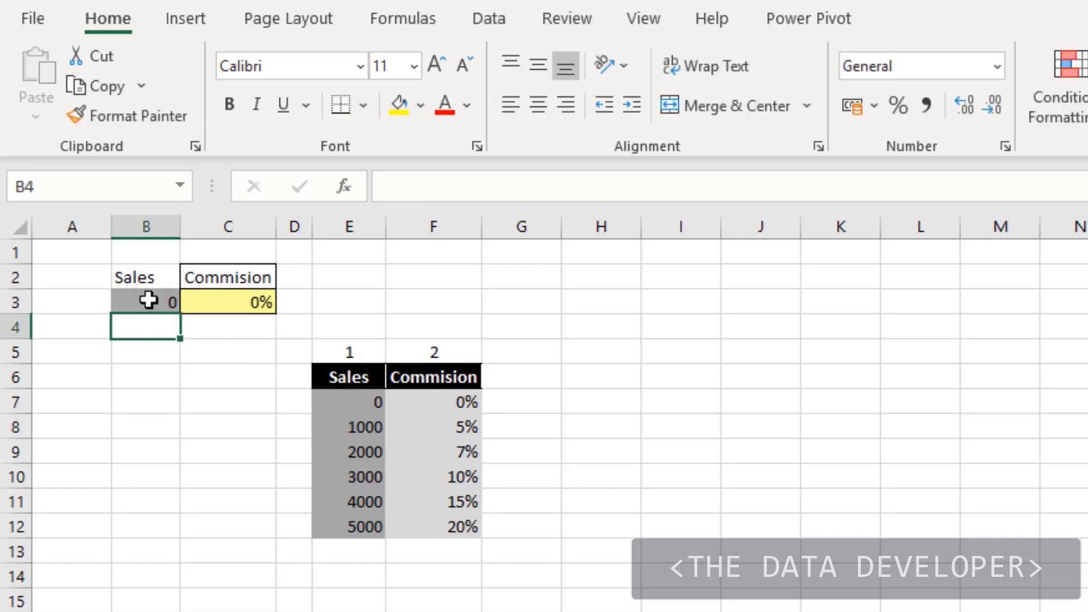
left_click(148, 301)
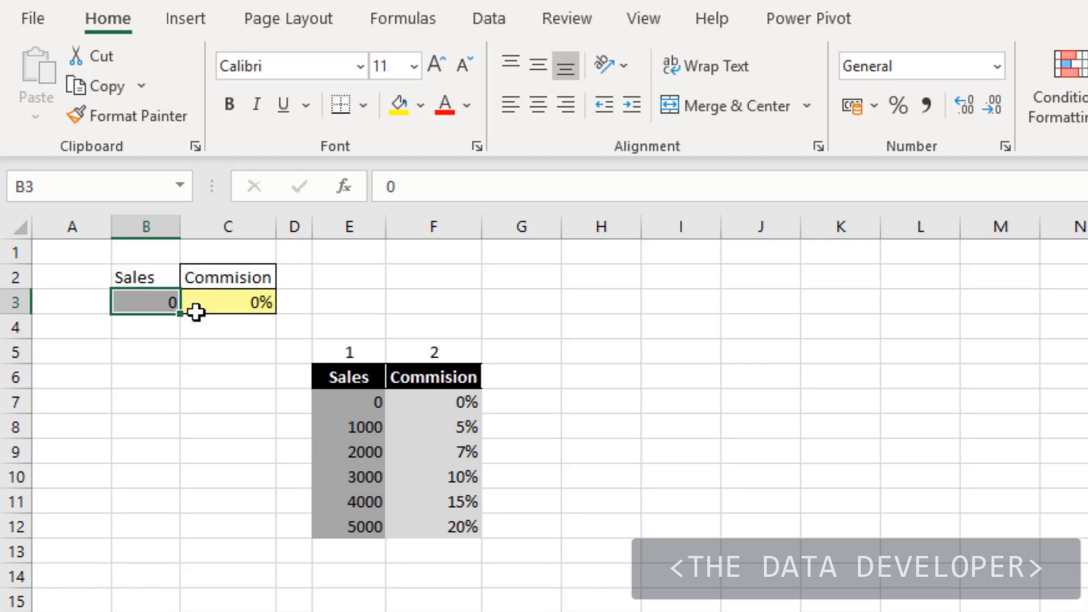
type("999")
key("Return")
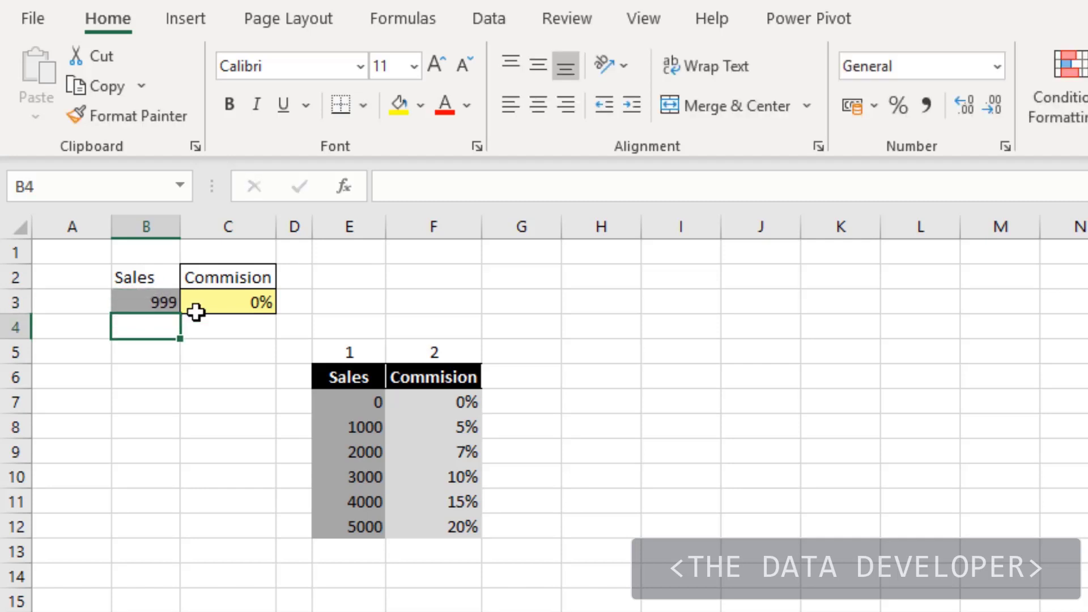
Test the 1000 sales tier of the commission lookup by entering 1000 and 1999 in B3.
key("Up")
type("1000")
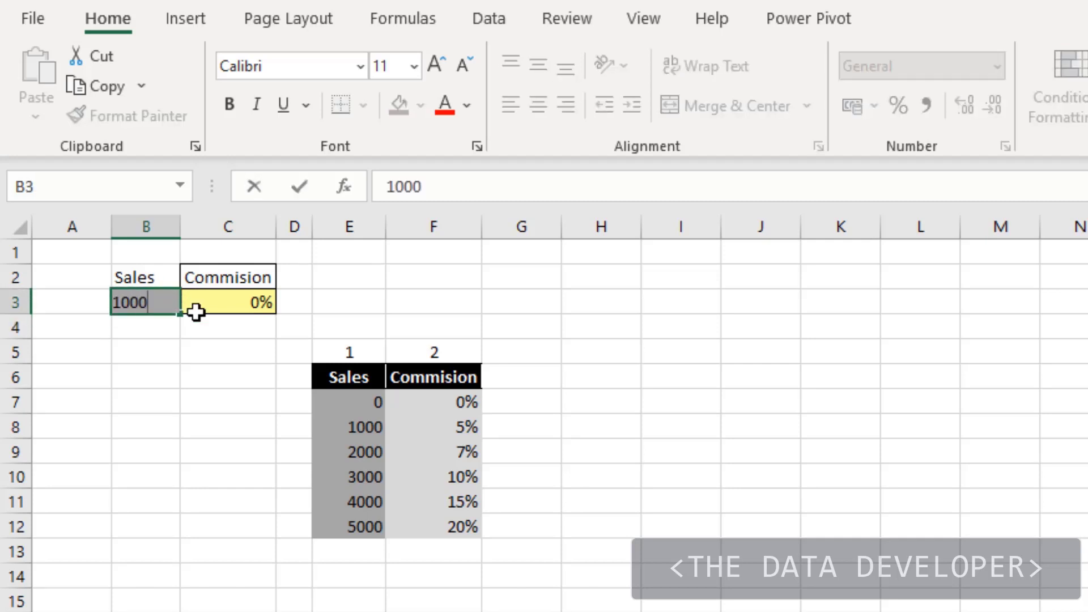
key("Return")
key("Up")
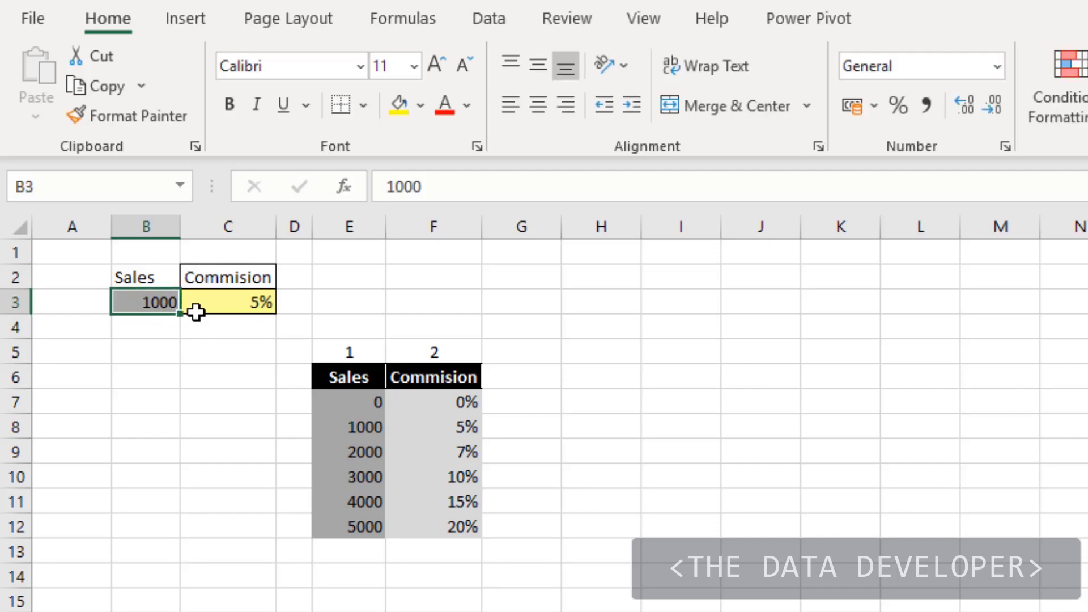
type("1999")
key("Return")
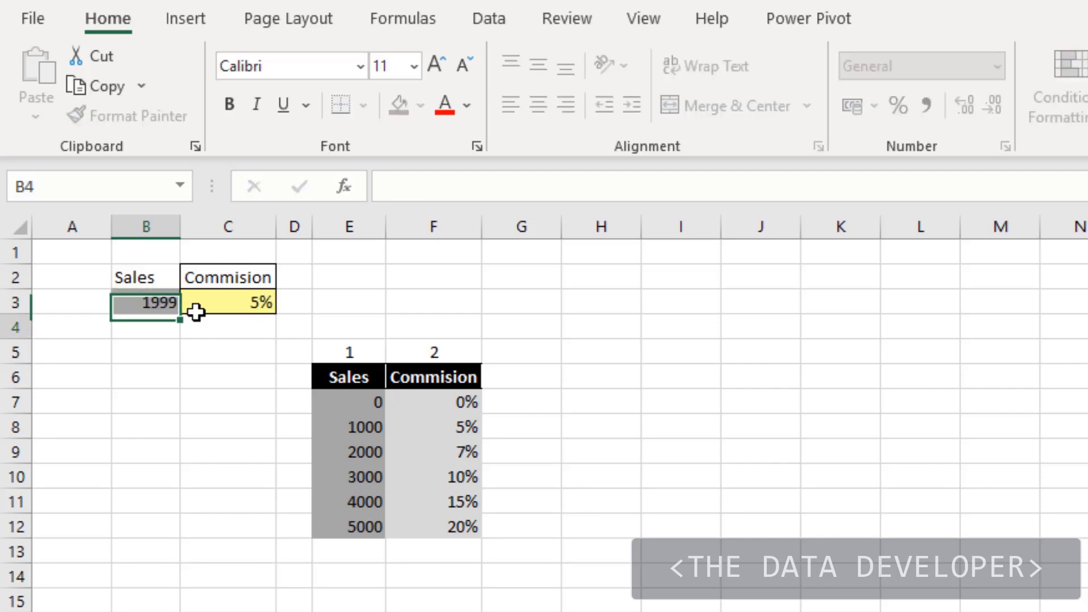
Set the Sales cell B3 to 2000 to test the start of that commission tier.
key("Up")
type("200")
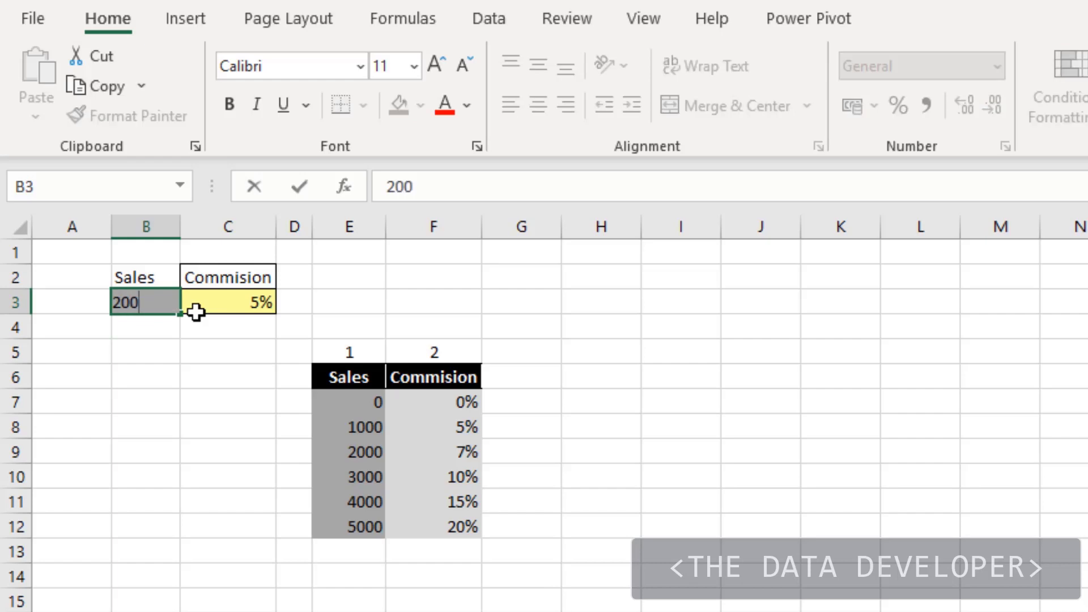
type("0")
key("Return")
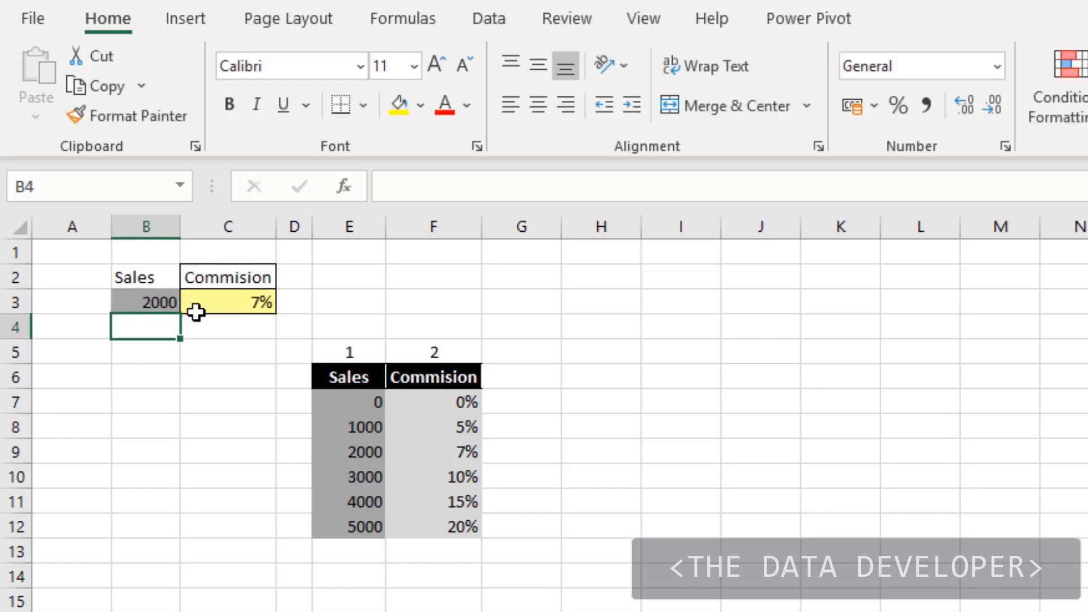
left_click(199, 397)
Examine the commission VLOOKUP in C3 and its Range_lookup description in the Function Arguments dialog, keeping the arguments as they are.
left_click(236, 298)
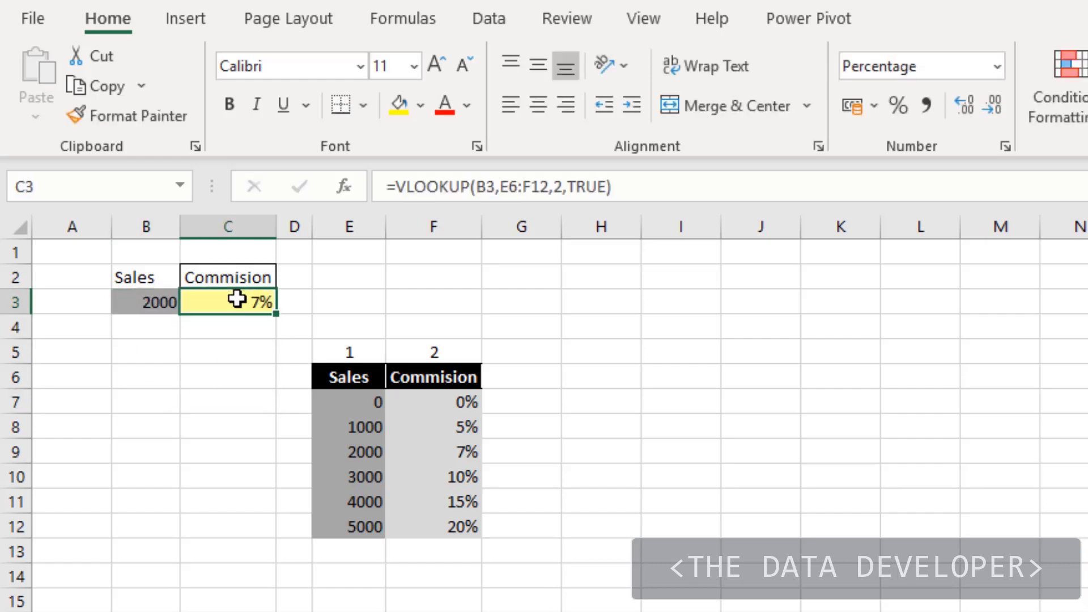
left_click(555, 313)
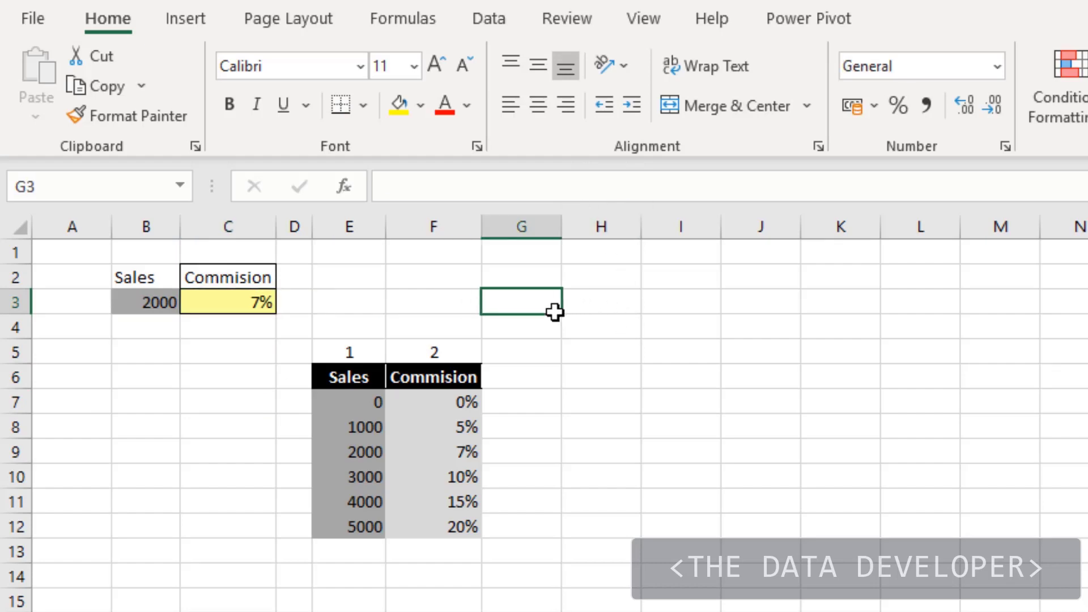
left_click(243, 304)
left_click(345, 186)
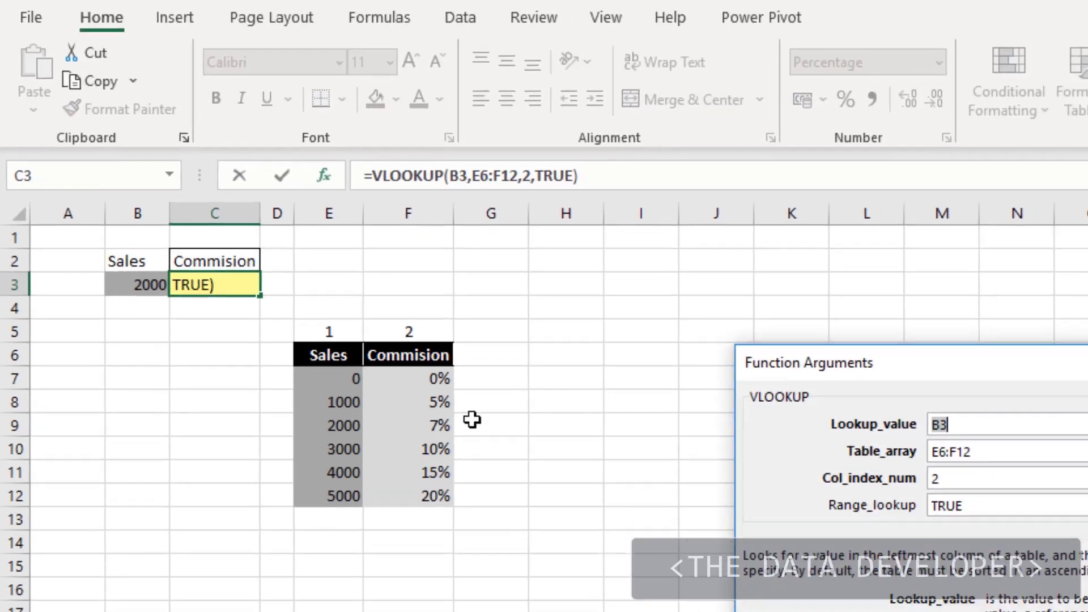
left_click_drag(737, 287, 640, 261)
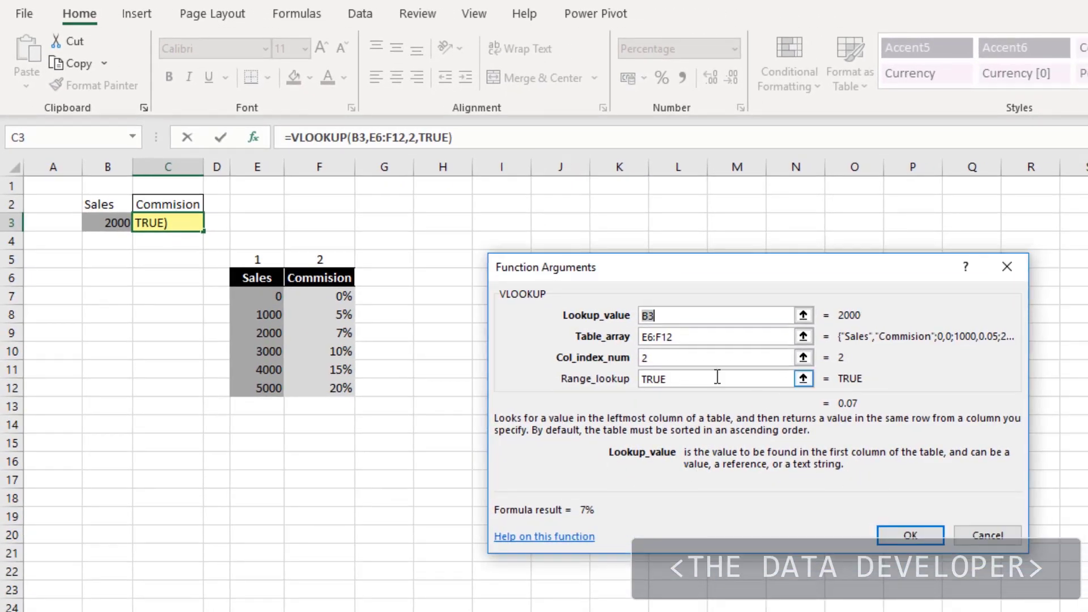
left_click(785, 378)
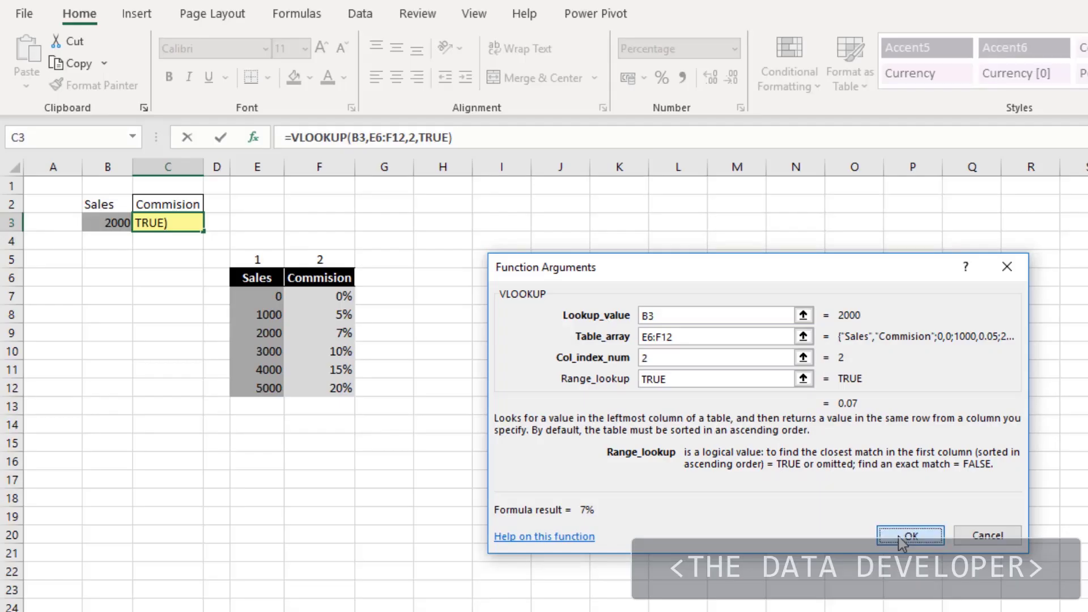
left_click(904, 537)
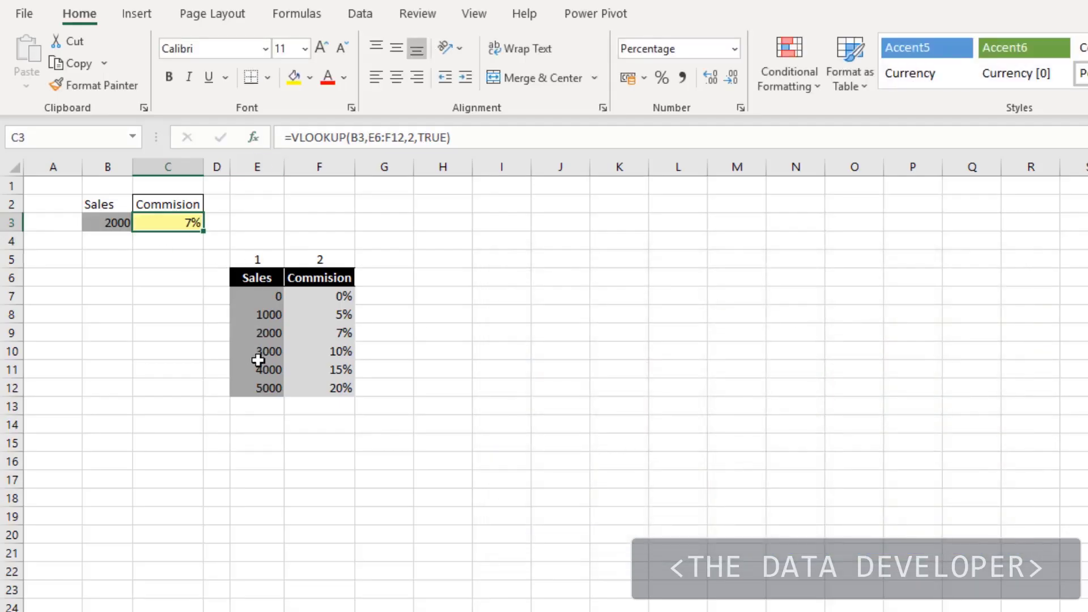
Set the Sales cell B3 to 1999 to retest the commission lookup just below the 2000 tier.
left_click(126, 275)
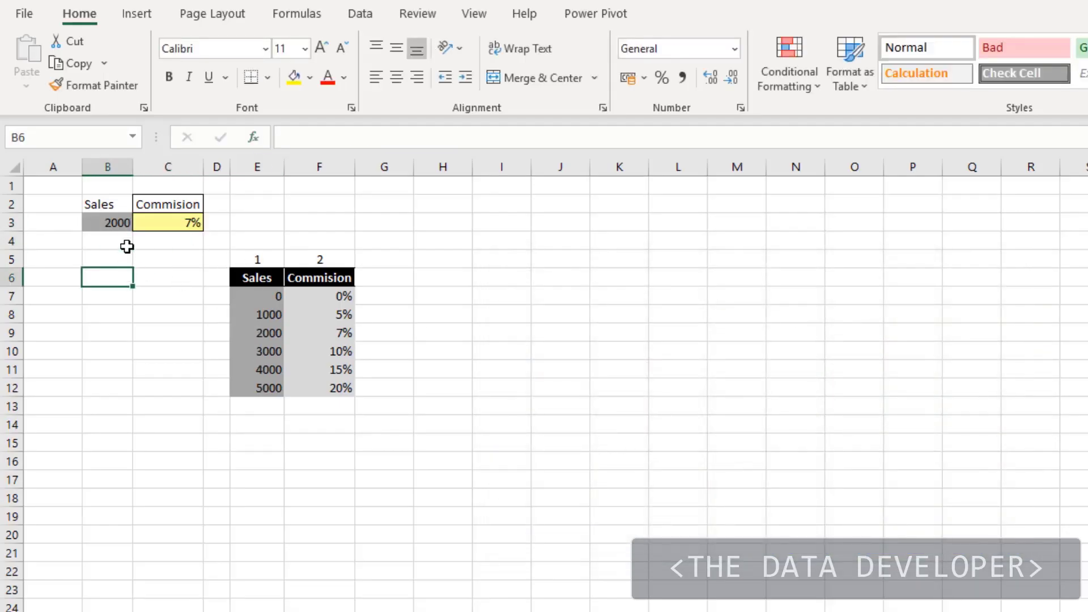
left_click(110, 221)
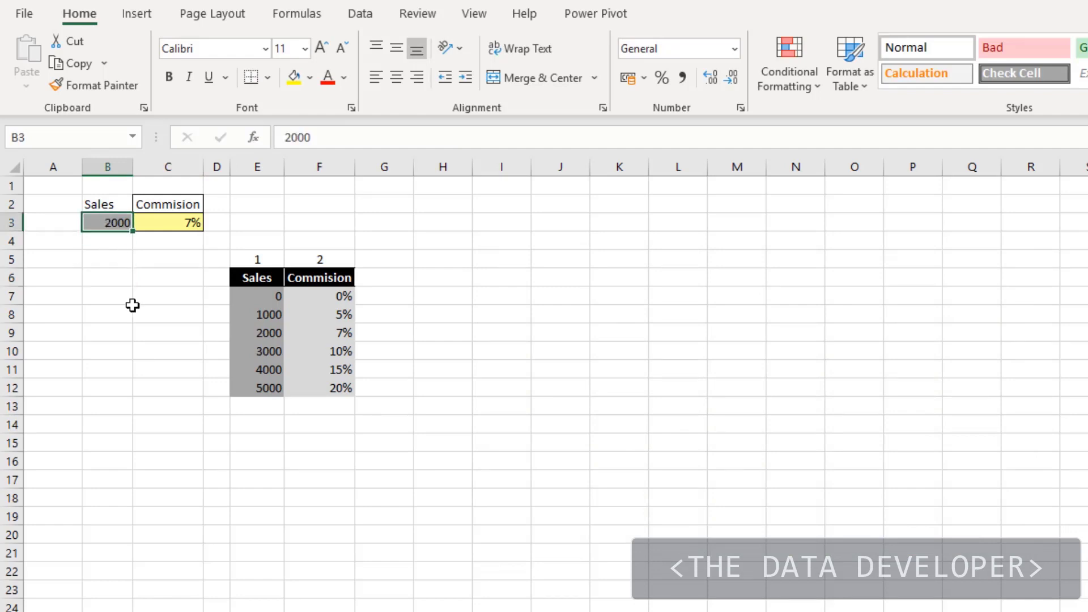
type("199")
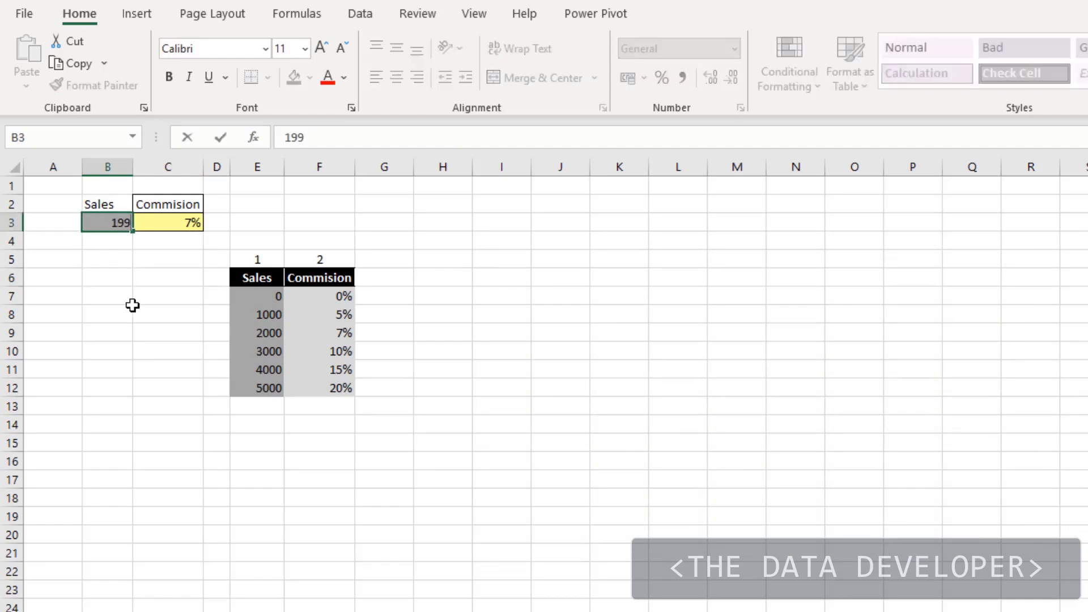
type("9")
key("Return")
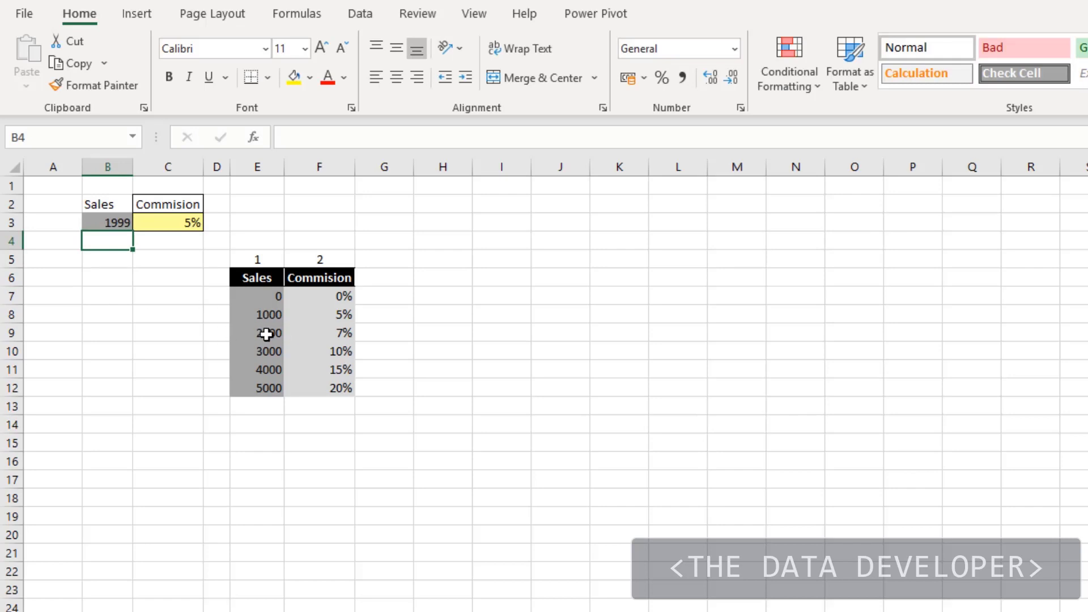
Set the Sales cell B3 to 2000 to retest the commission lookup exactly at that tier's threshold.
left_click(118, 220)
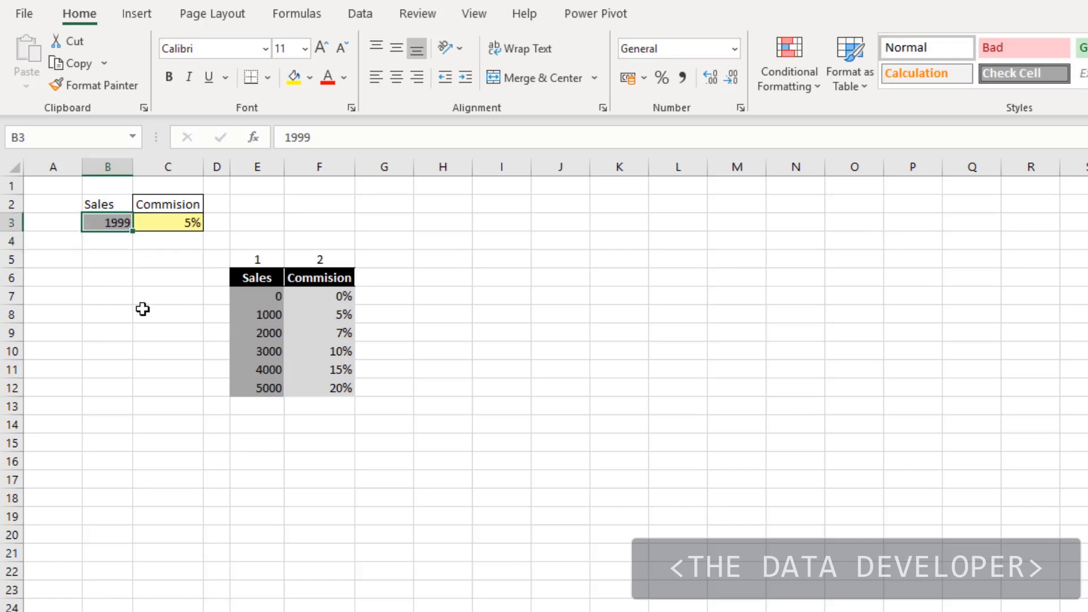
type("2000")
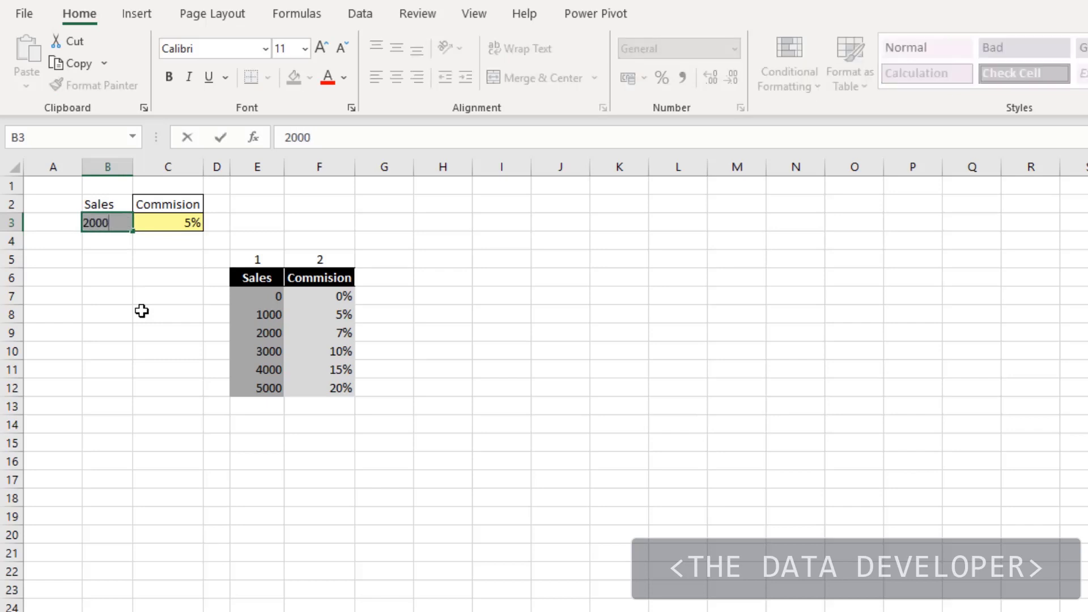
key("Return")
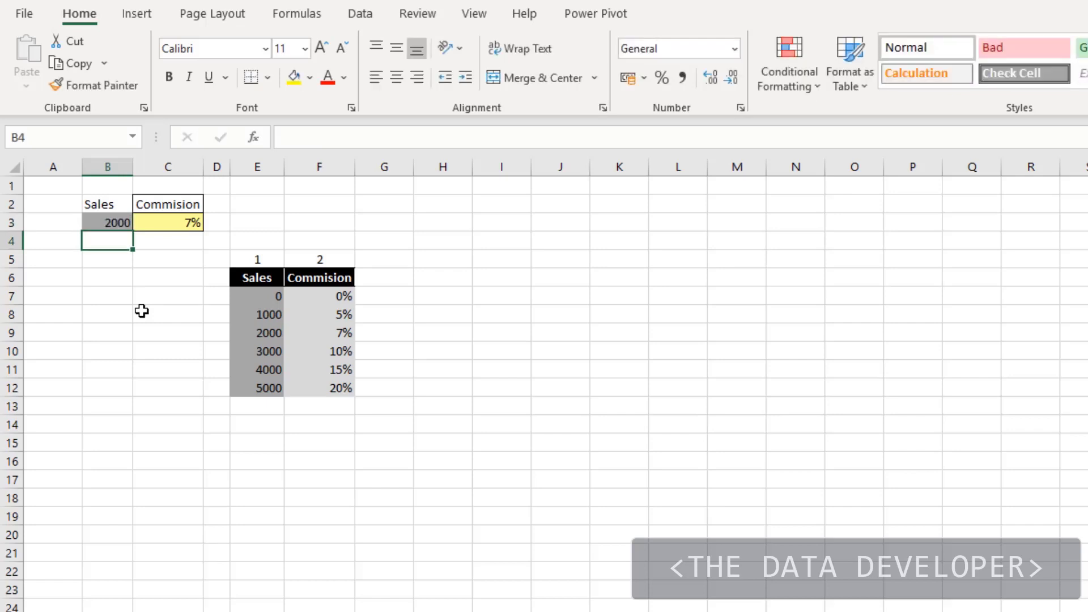
left_click(123, 390)
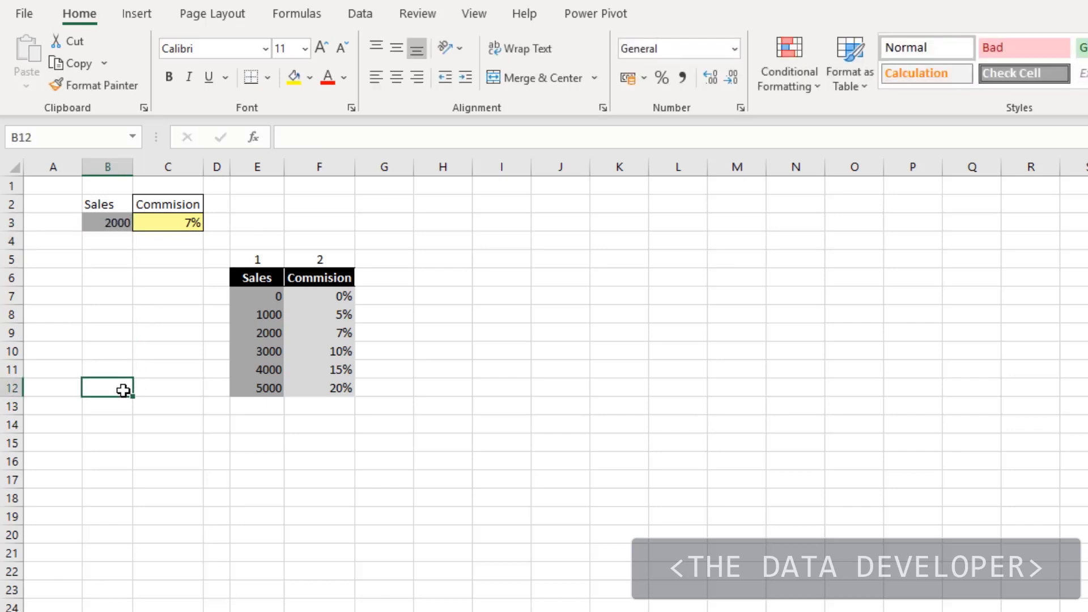